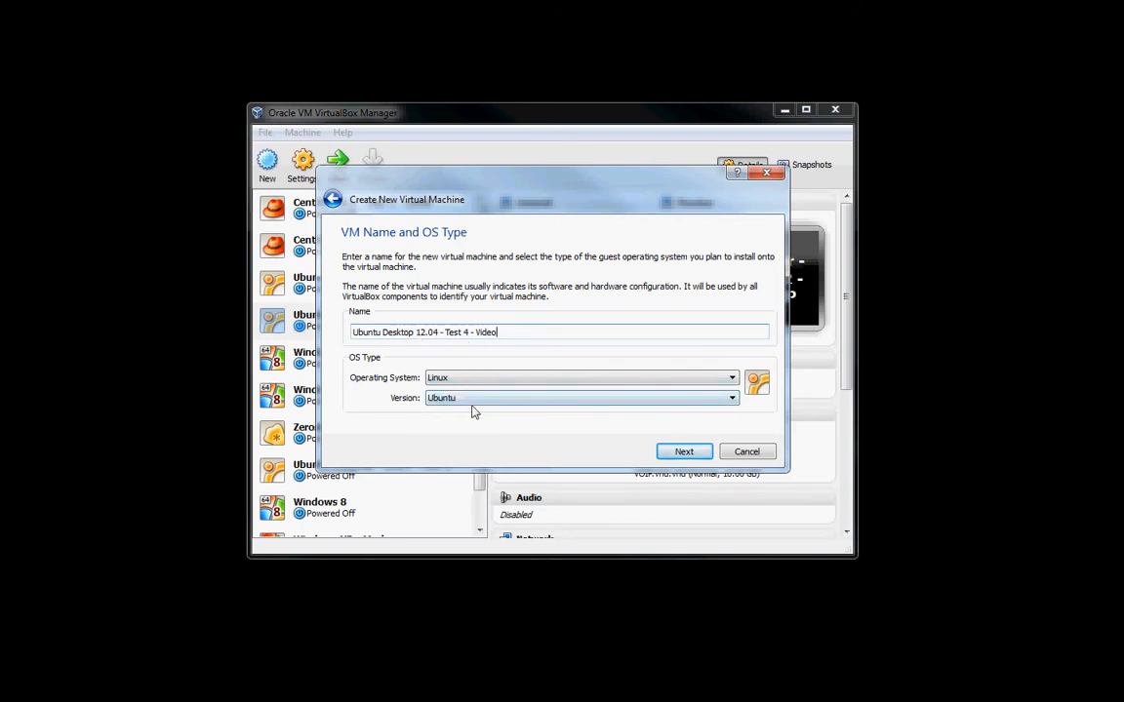
# Accept the virtual machine's name and OS type, and set its base memory to 1024 MB.
pyautogui.click(687, 452)
pyautogui.doubleClick(741, 308)
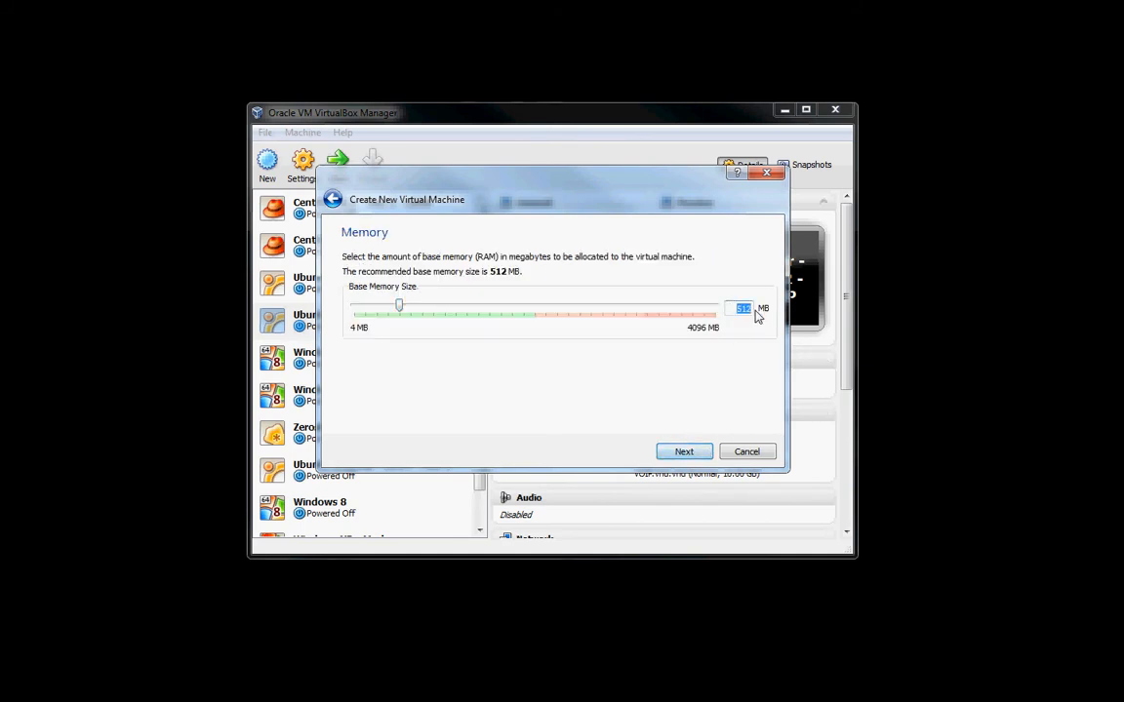
pyautogui.write('1024')
pyautogui.click(680, 452)
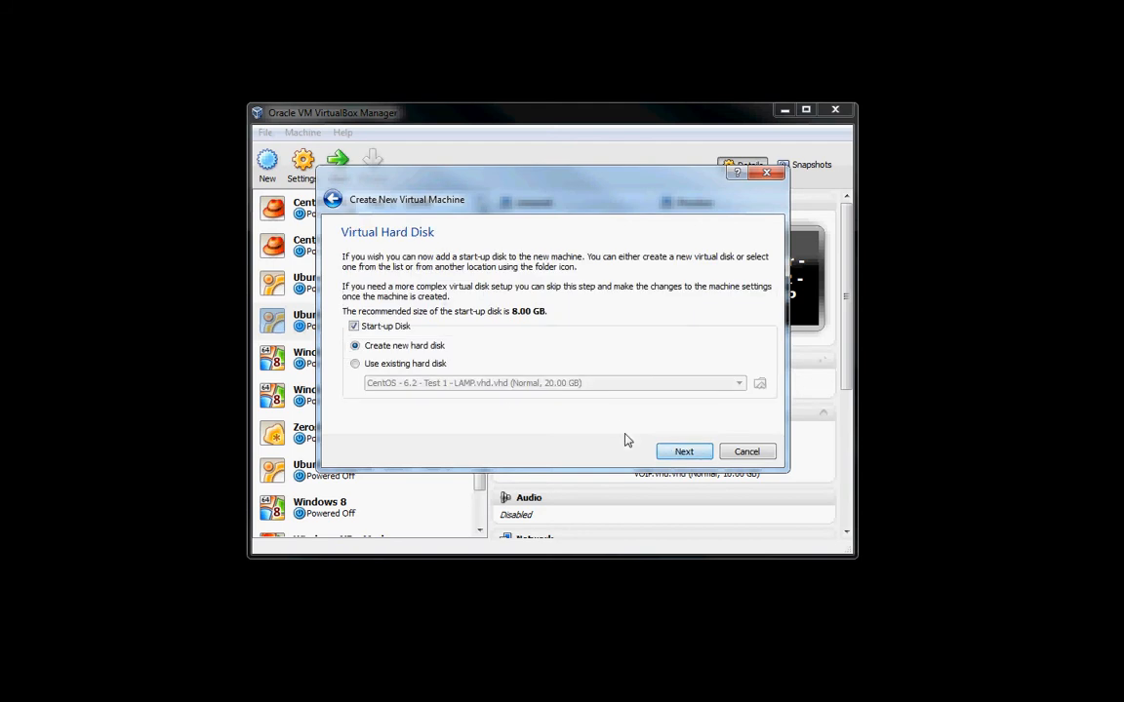
# Choose a new start-up hard disk of file type VHD (Virtual Hard Disk) with dynamically allocated storage.
pyautogui.click(684, 451)
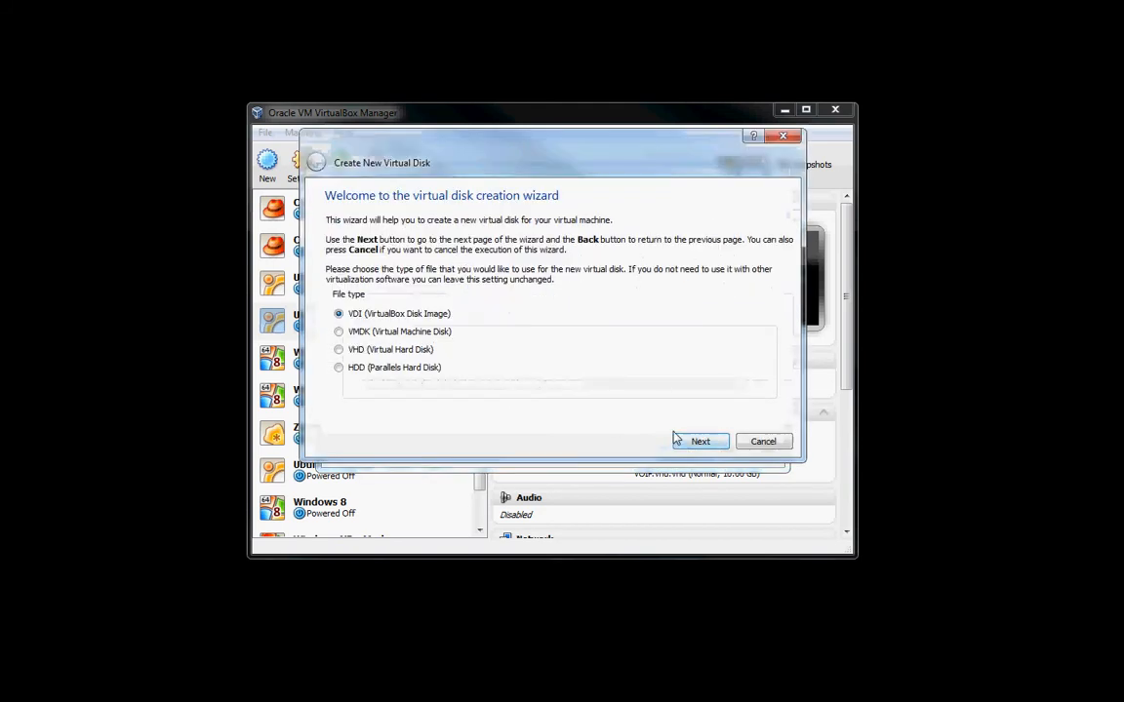
pyautogui.click(411, 354)
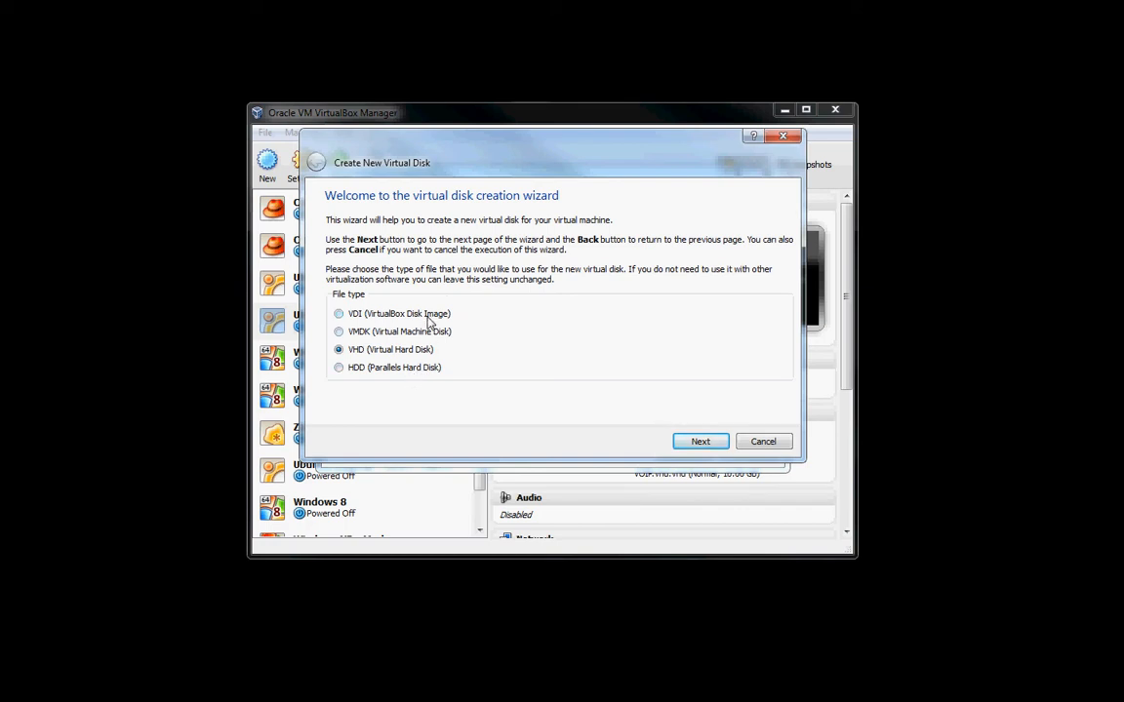
pyautogui.click(417, 332)
pyautogui.click(418, 351)
pyautogui.click(401, 334)
pyautogui.click(404, 351)
pyautogui.click(698, 442)
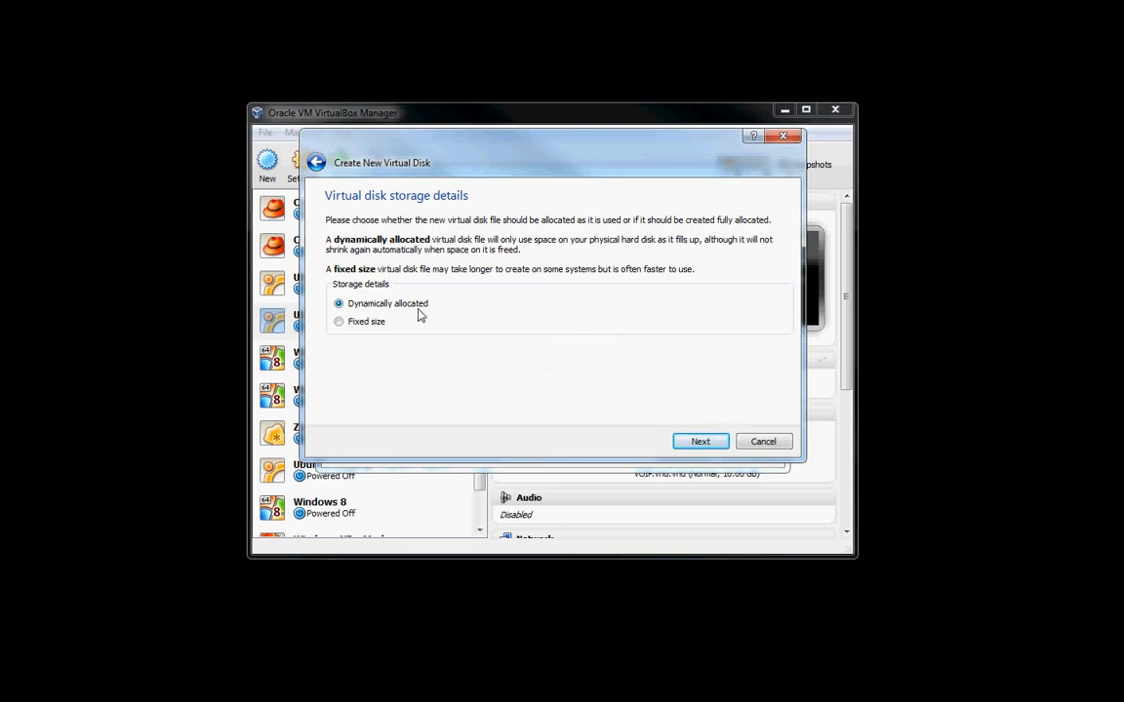
pyautogui.click(702, 443)
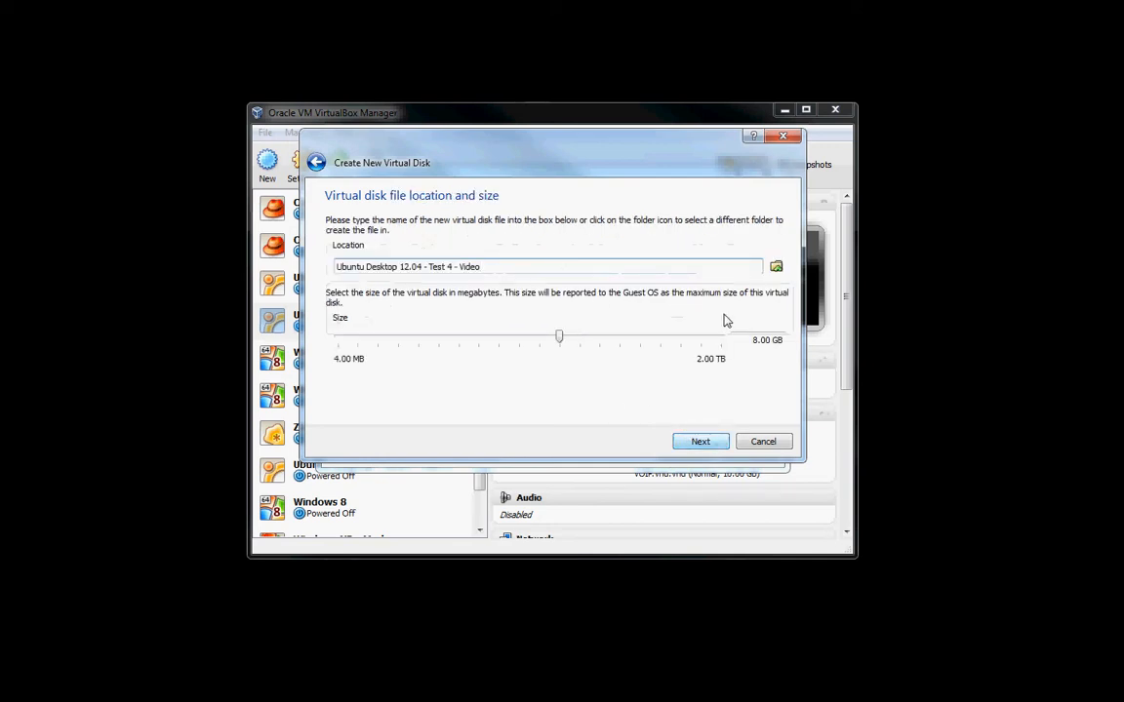
# Set the virtual disk's location to the VM HDD folder with the file name "Ubuntu Desktop 12.04 - Test 4 - Video.vhd".
pyautogui.click(776, 268)
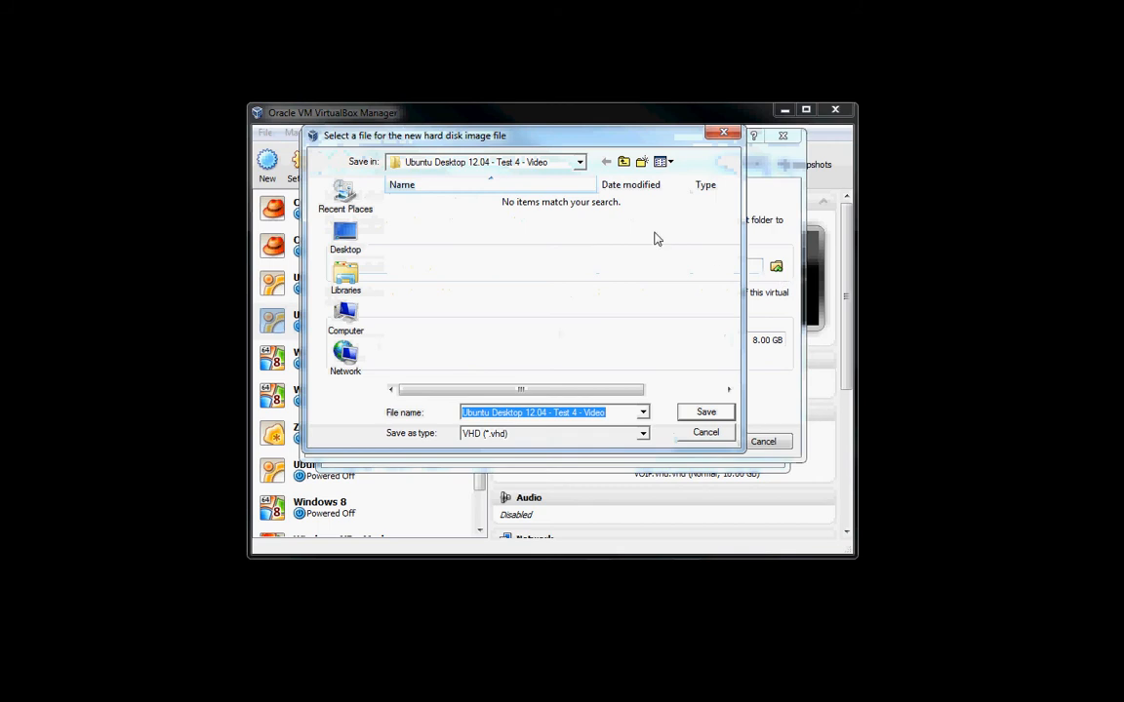
pyautogui.click(624, 163)
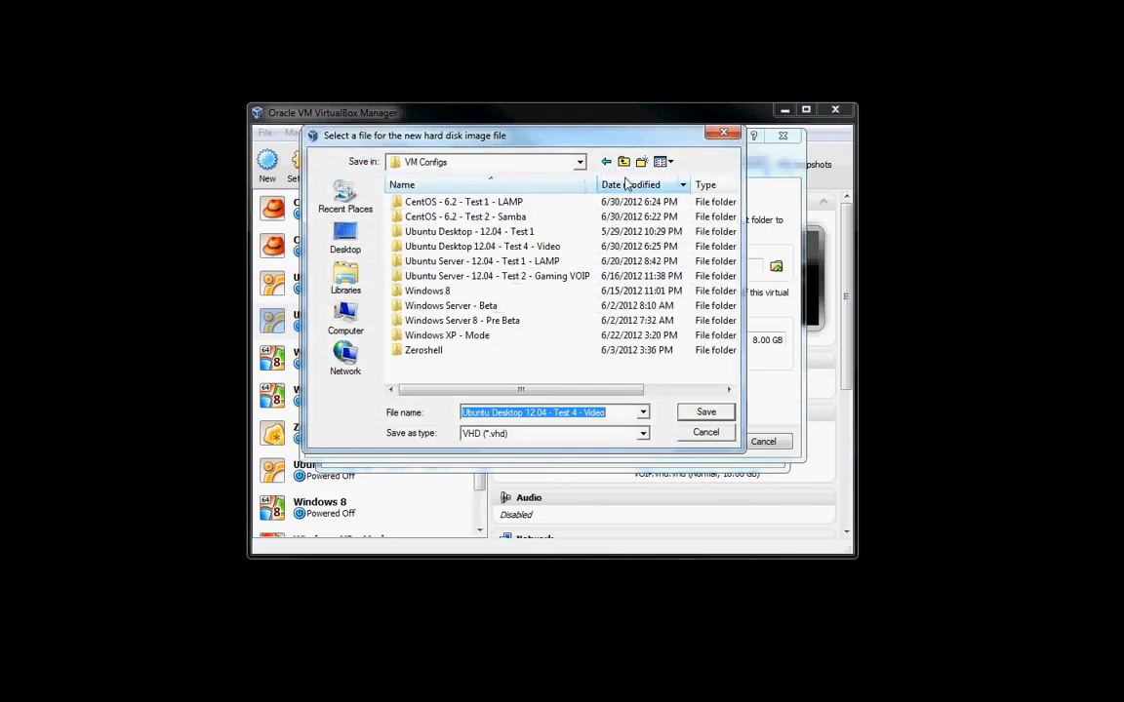
pyautogui.click(625, 162)
pyautogui.doubleClick(466, 235)
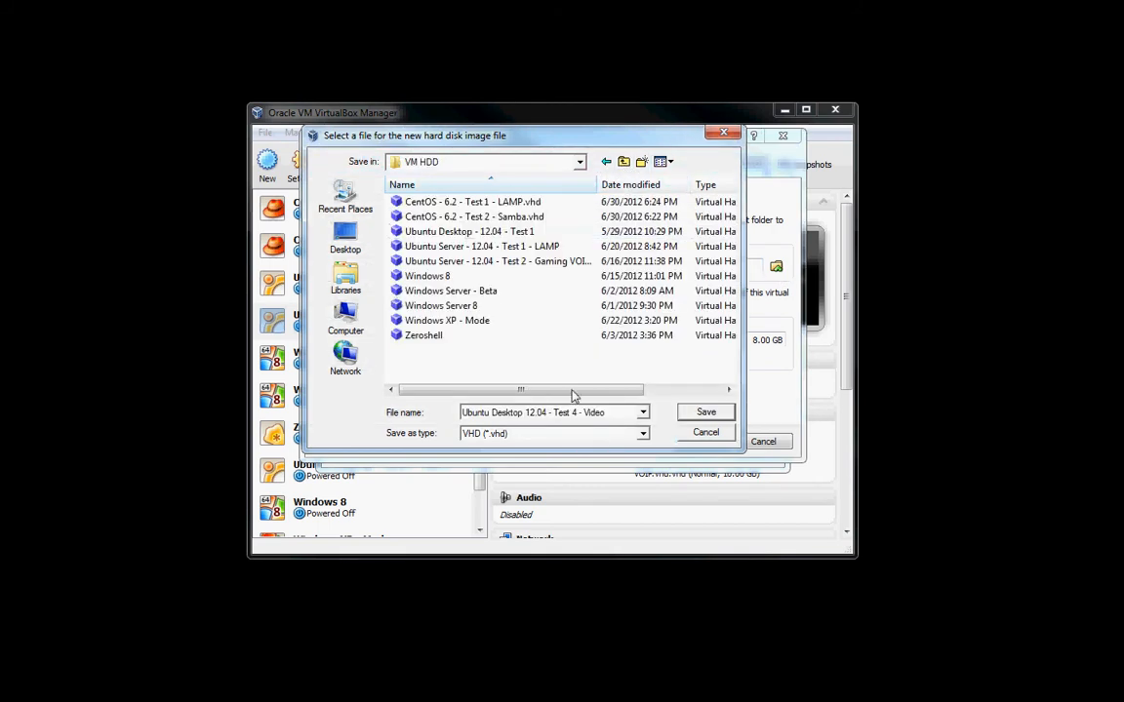
pyautogui.click(622, 417)
pyautogui.click(706, 413)
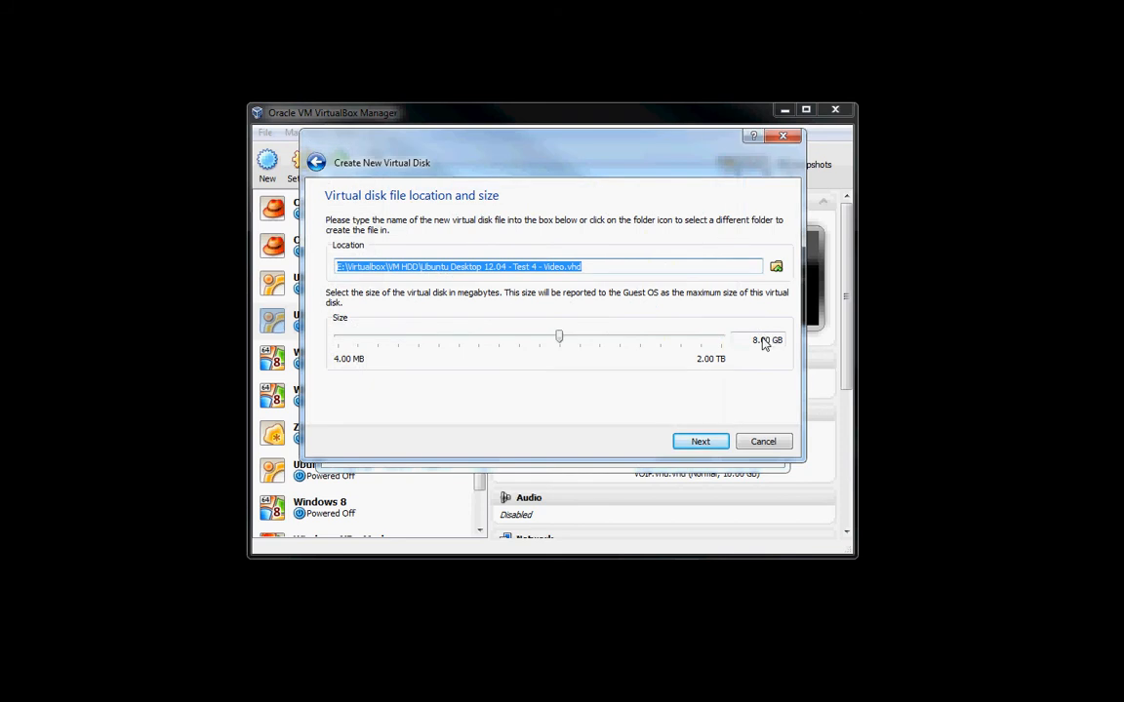
# Set the virtual disk size to 10.00 GB and create both the disk and the virtual machine.
pyautogui.click(760, 341)
pyautogui.press('BackSpace')
pyautogui.press('BackSpace')
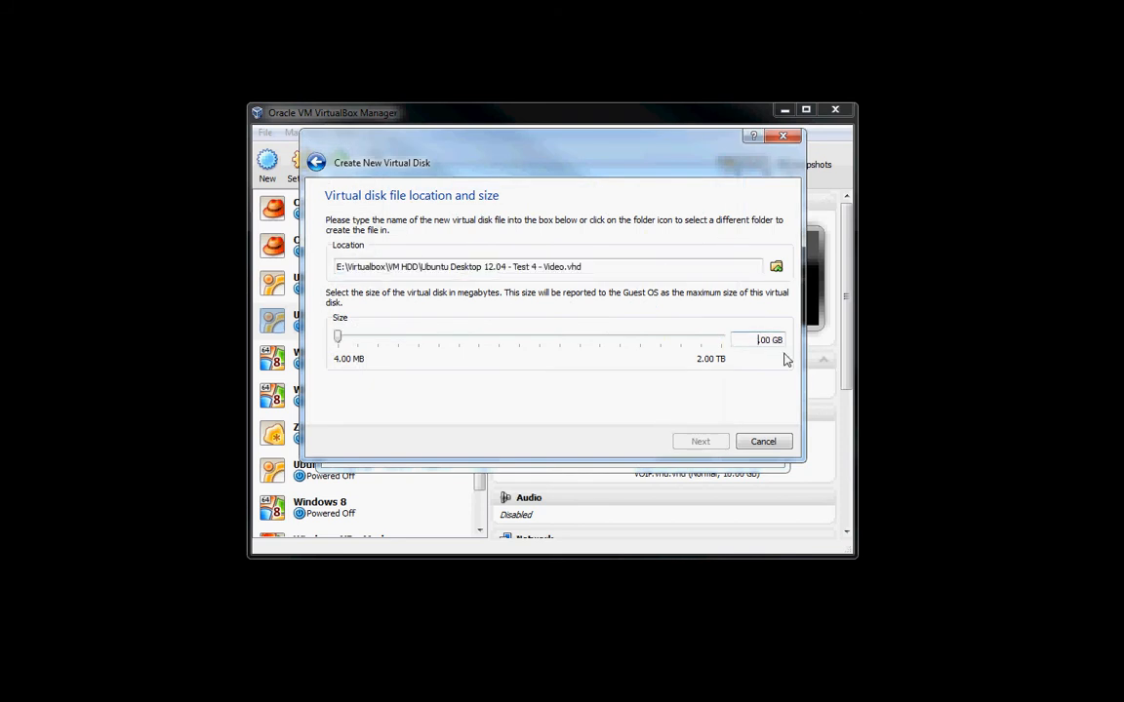
pyautogui.write('10.')
pyautogui.click(705, 442)
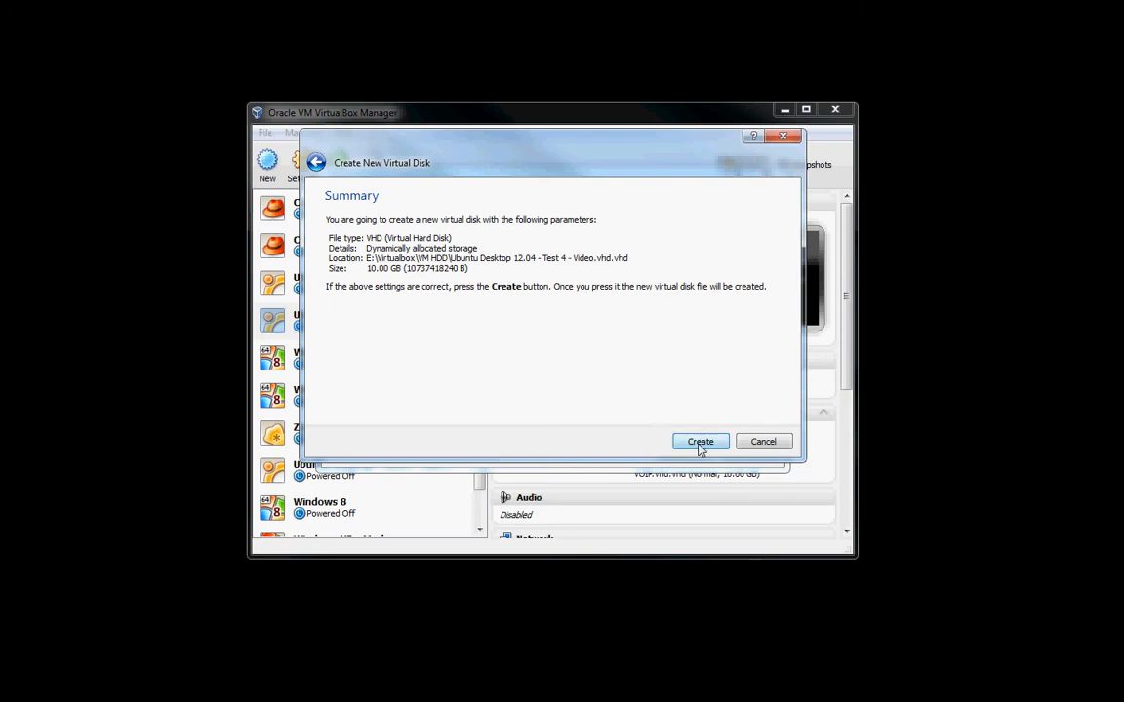
pyautogui.click(700, 444)
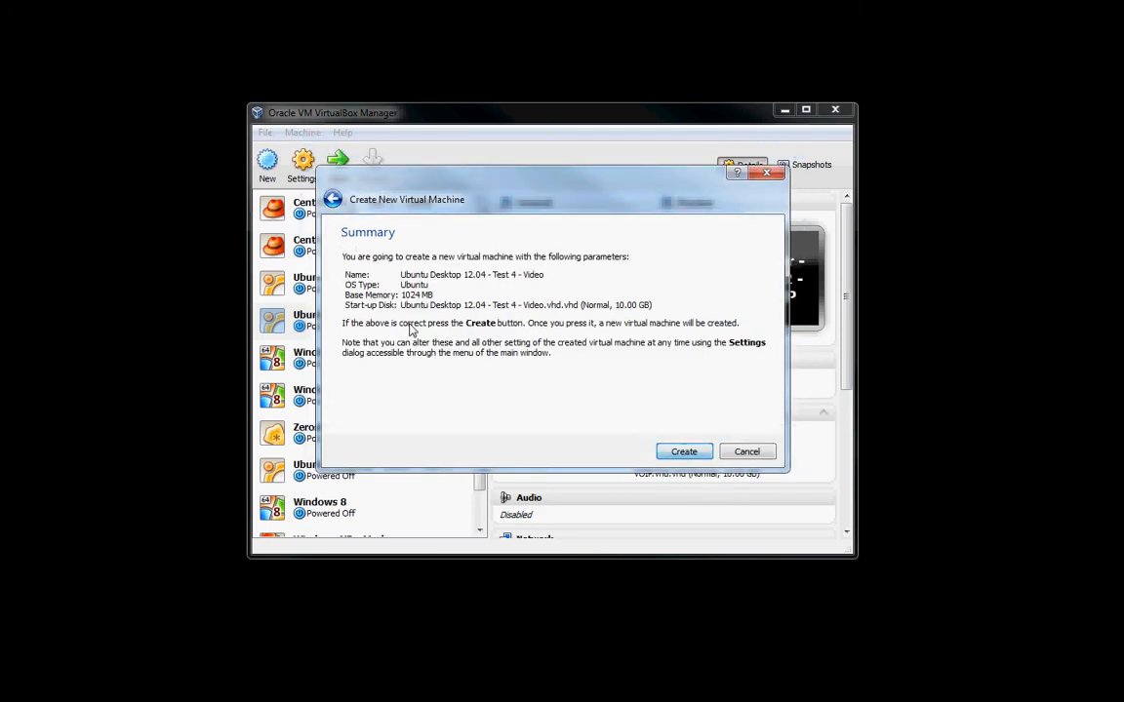
pyautogui.click(684, 452)
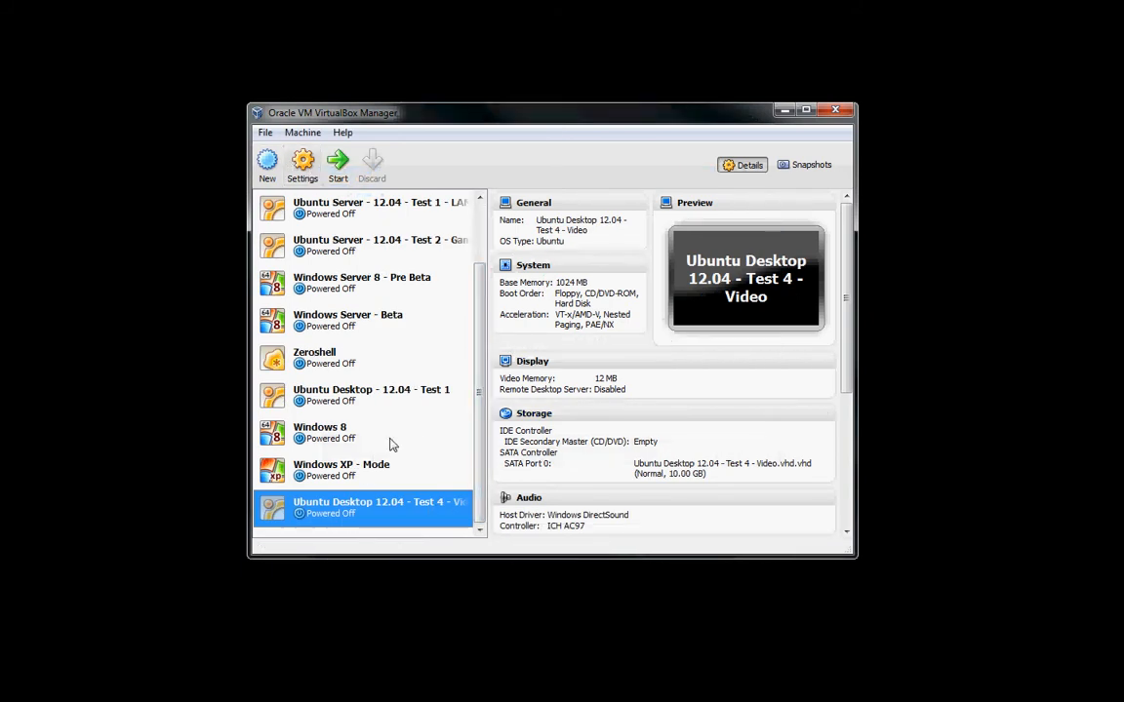
# Open the new machine's settings and review its General options and the System motherboard, processor and acceleration options.
pyautogui.click(310, 167)
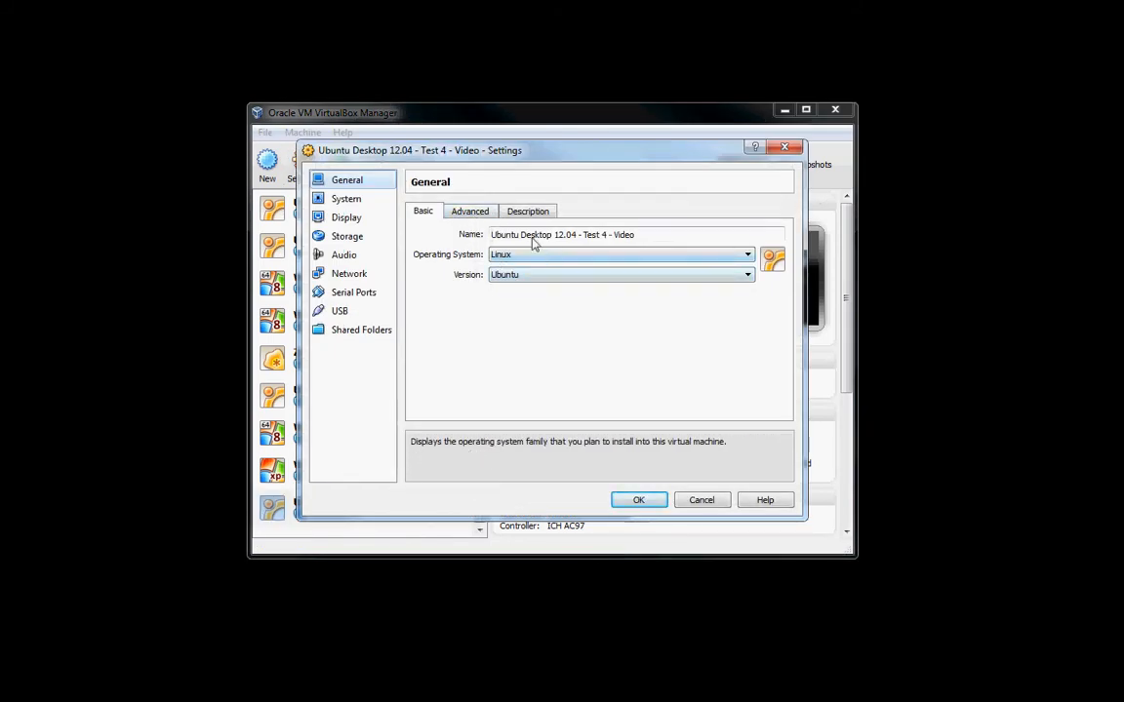
pyautogui.click(475, 215)
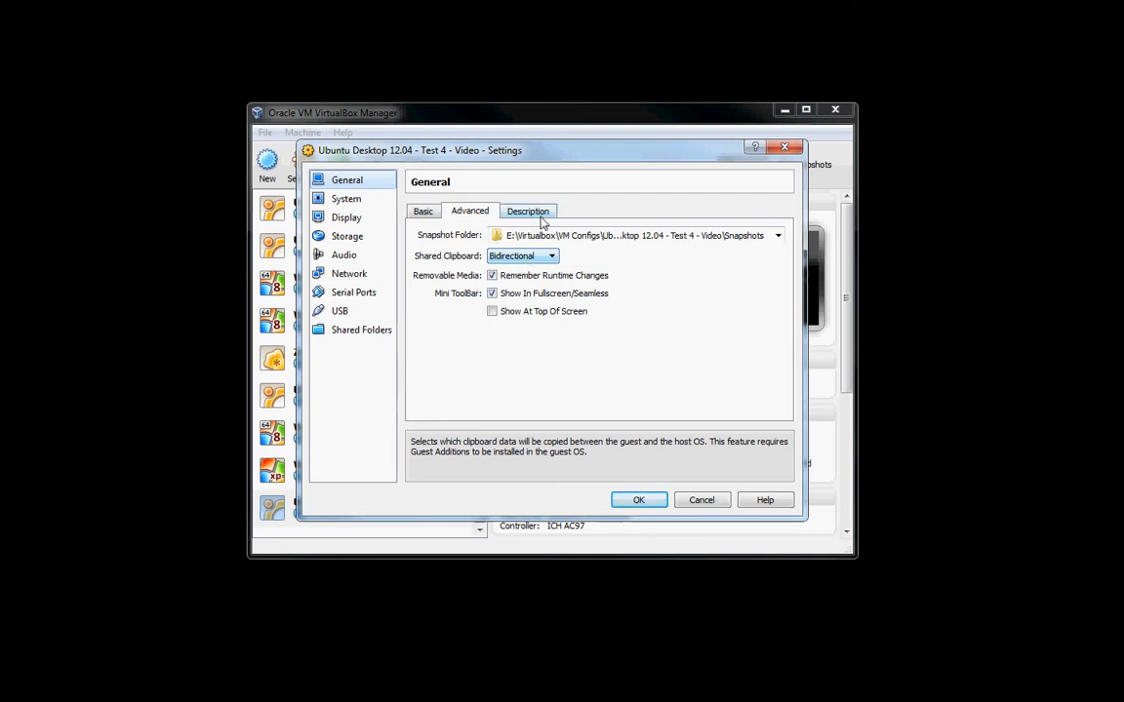
pyautogui.click(534, 213)
pyautogui.click(342, 202)
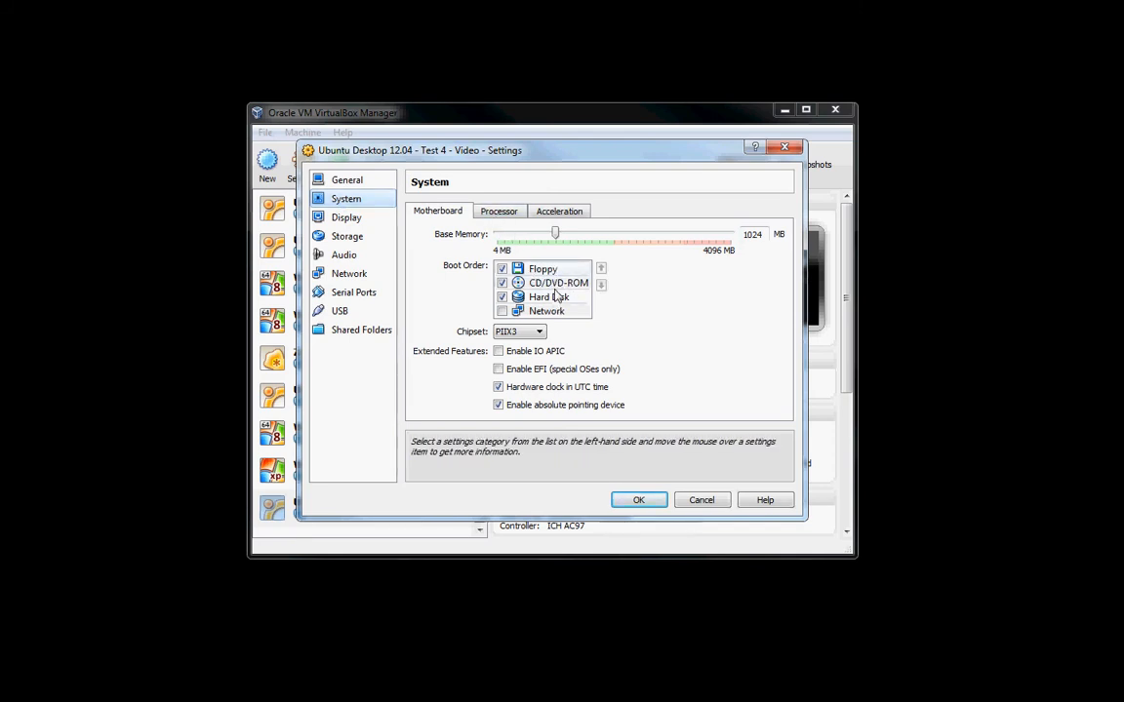
pyautogui.click(538, 332)
pyautogui.click(537, 332)
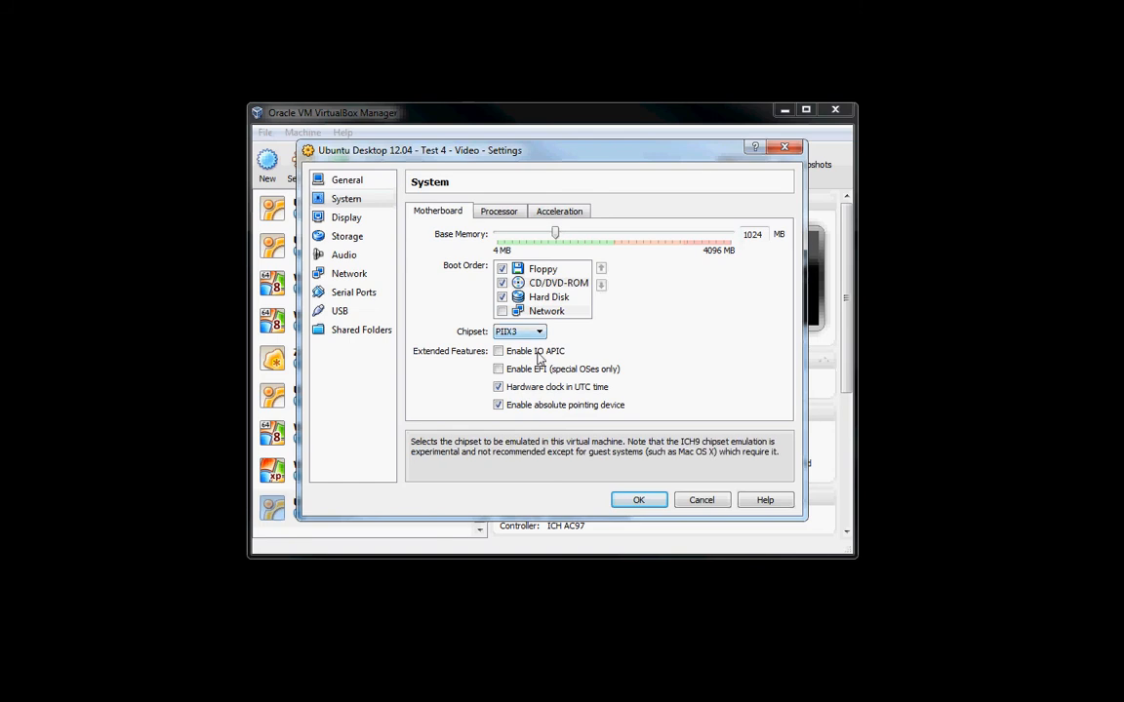
pyautogui.click(517, 213)
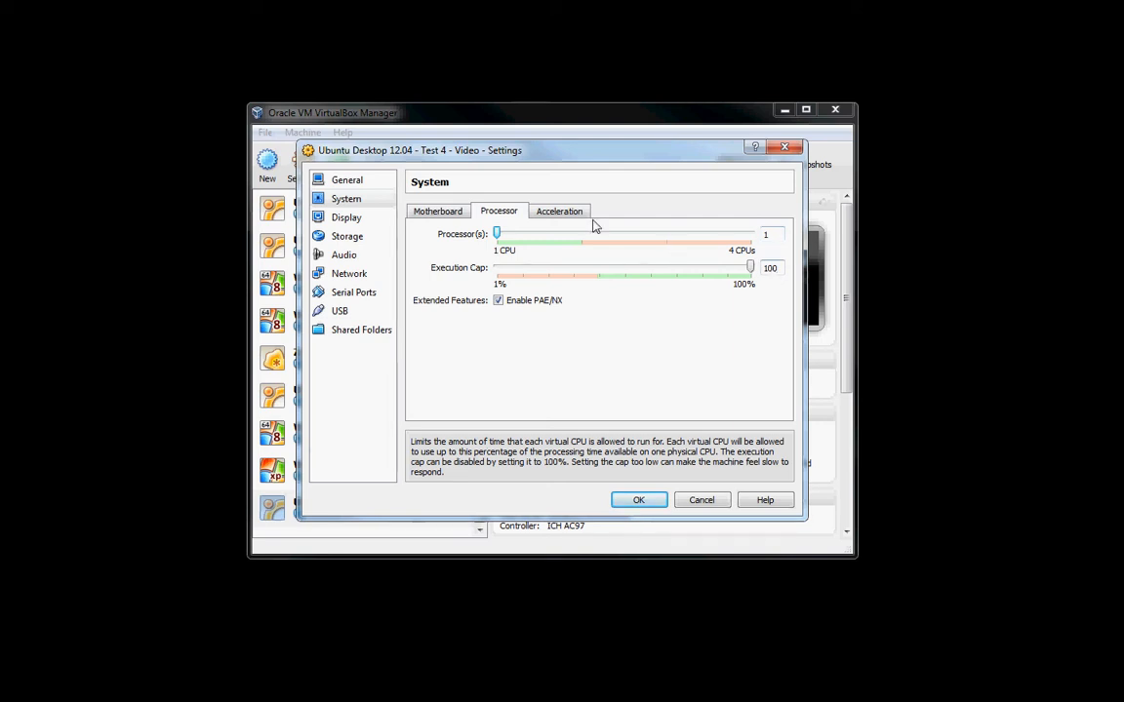
pyautogui.click(563, 214)
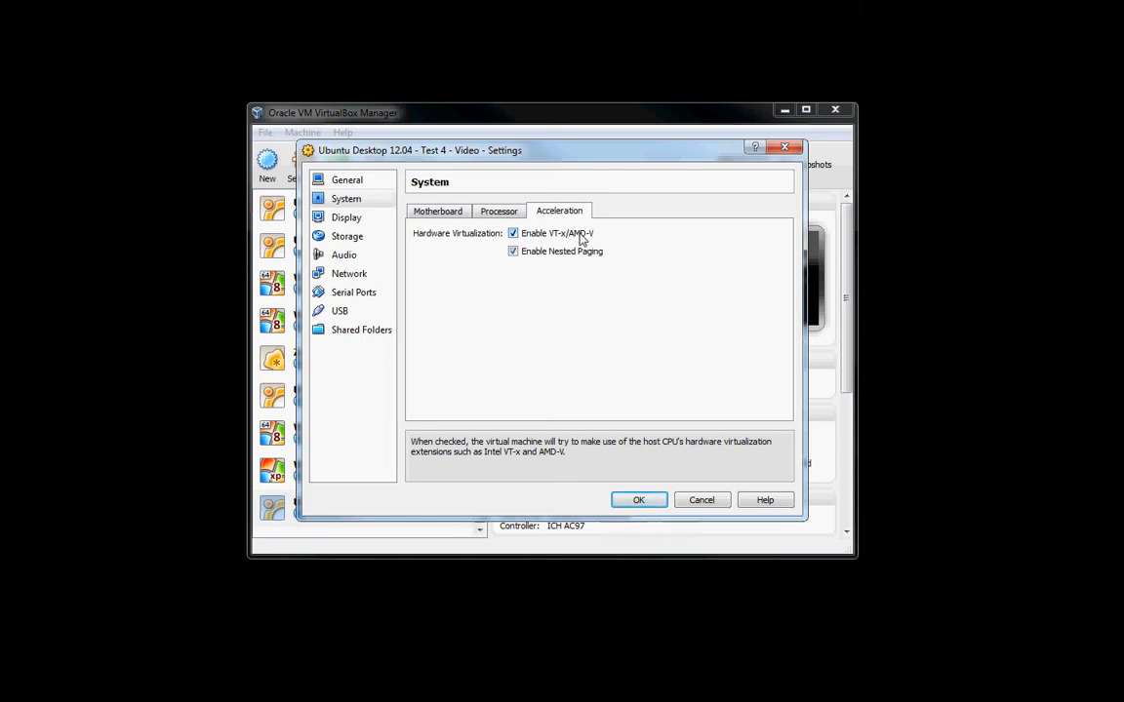
# Set the virtual machine's video memory to 32 MB in the display settings.
pyautogui.click(365, 222)
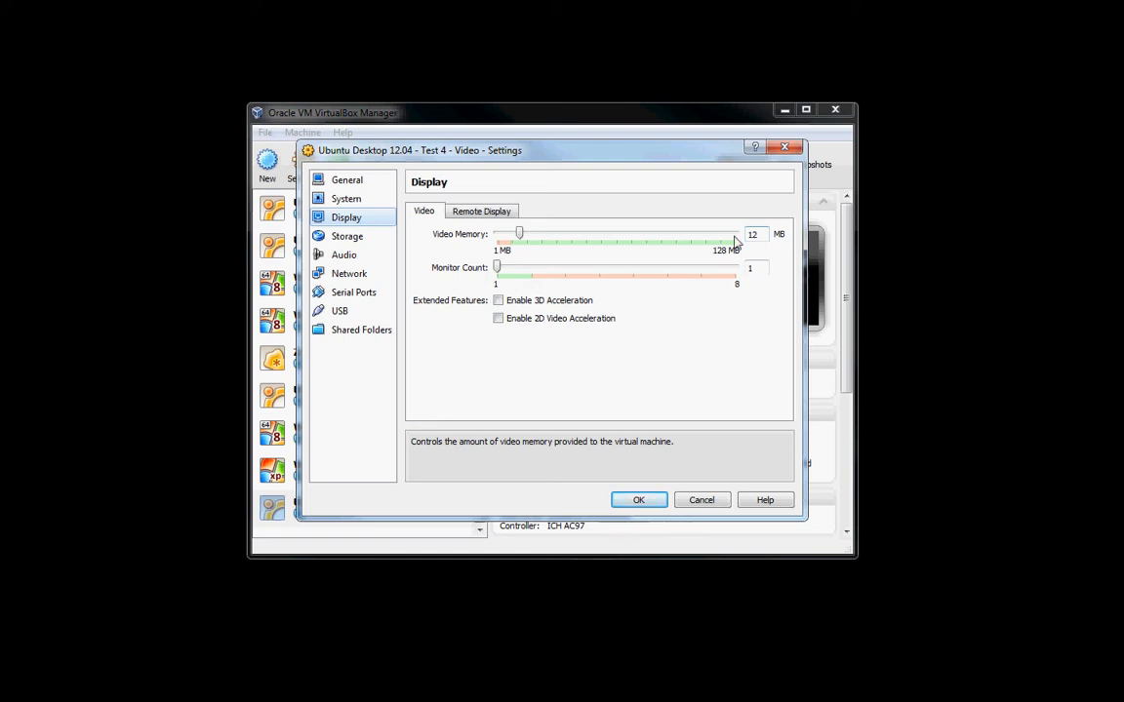
pyautogui.click(763, 237)
pyautogui.press('BackSpace')
pyautogui.press('BackSpace')
pyautogui.write('0')
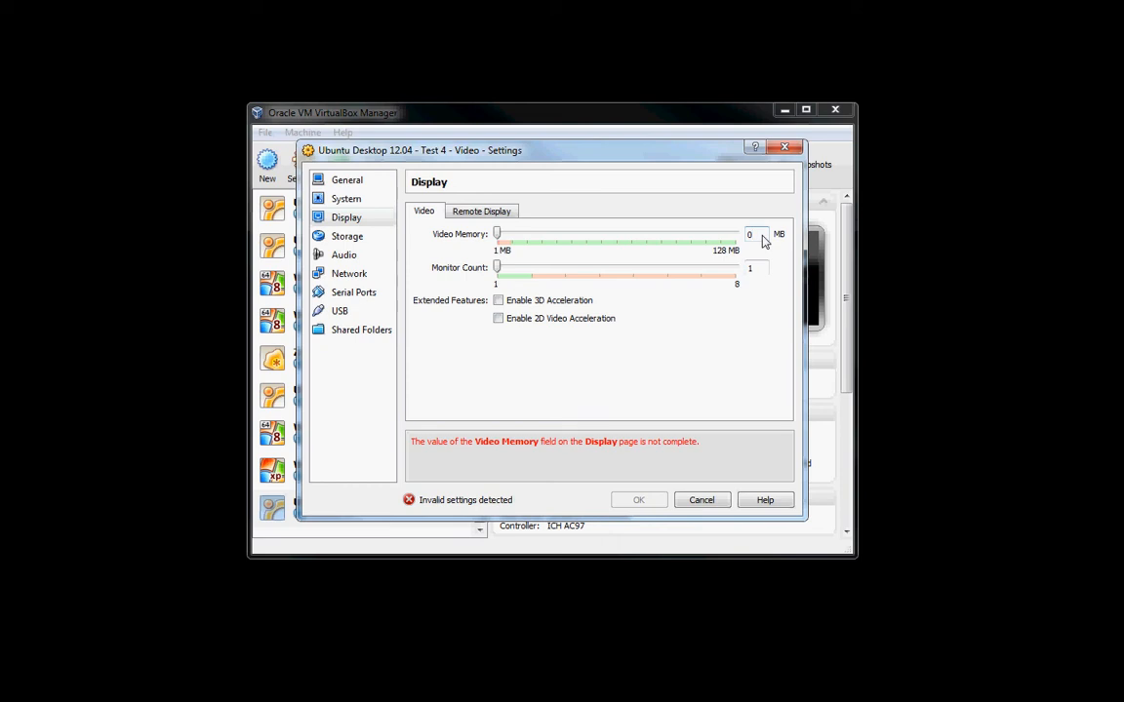
pyautogui.press('BackSpace')
pyautogui.write('32')
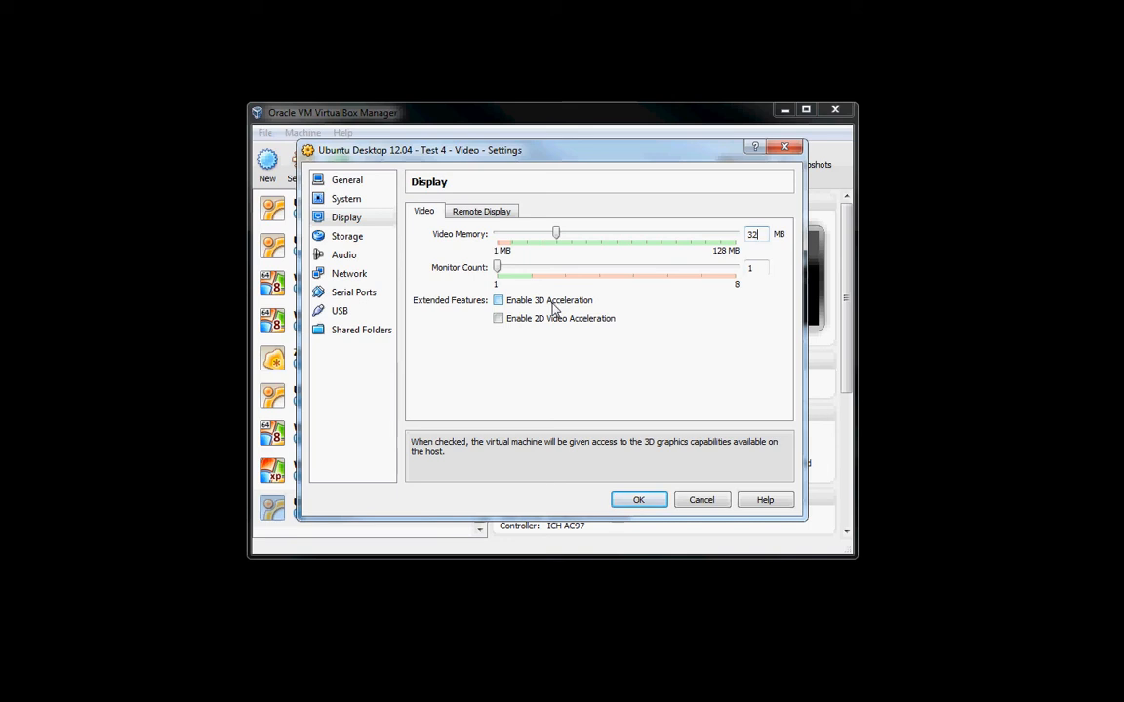
# Check the storage settings and disable audio for the virtual machine.
pyautogui.click(361, 239)
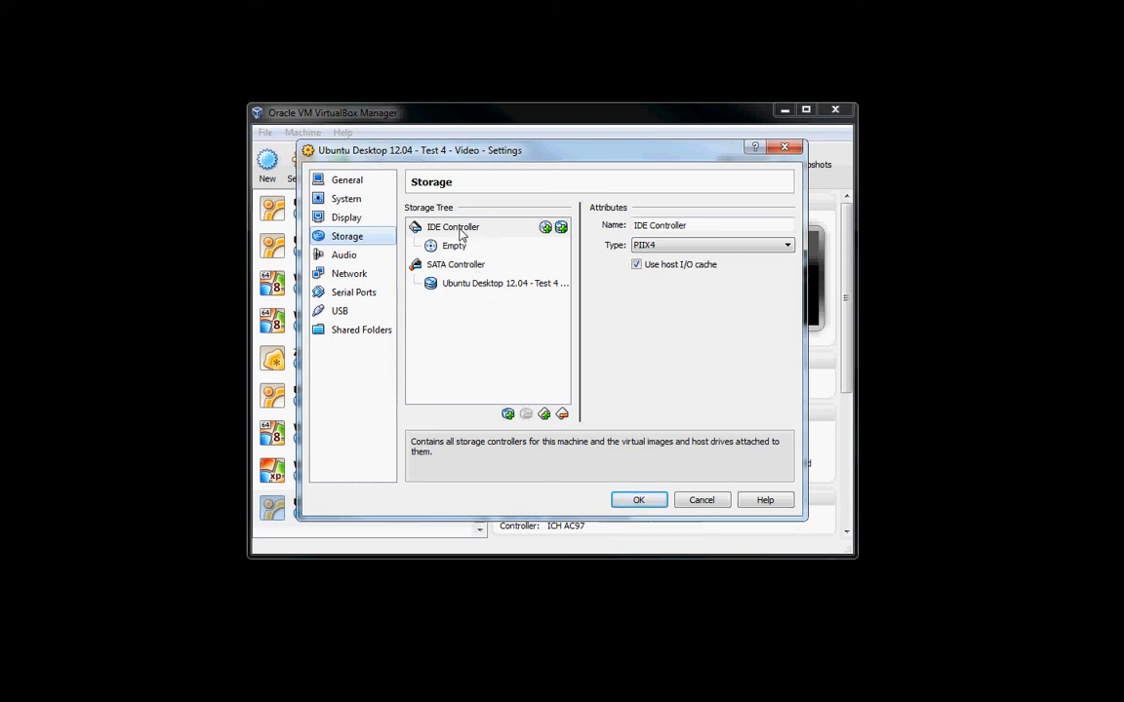
pyautogui.click(344, 255)
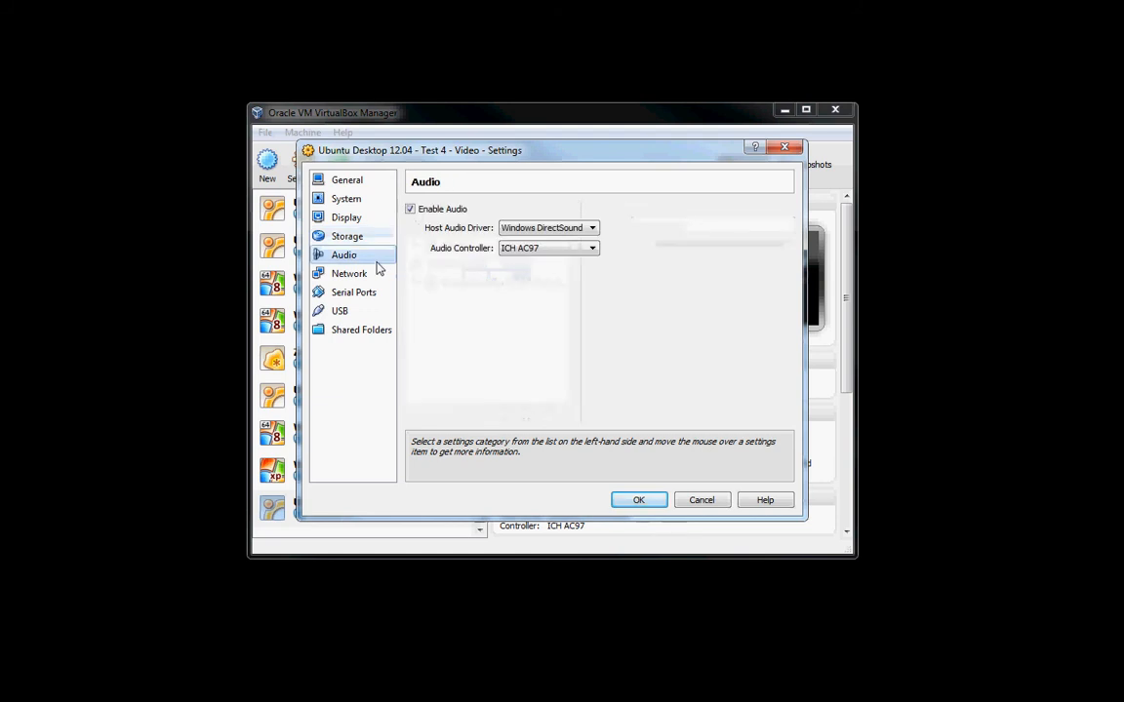
pyautogui.click(411, 211)
# Try attaching network Adapter 1 to Bridged Adapter, NAT and Internal Network in turn.
pyautogui.click(351, 274)
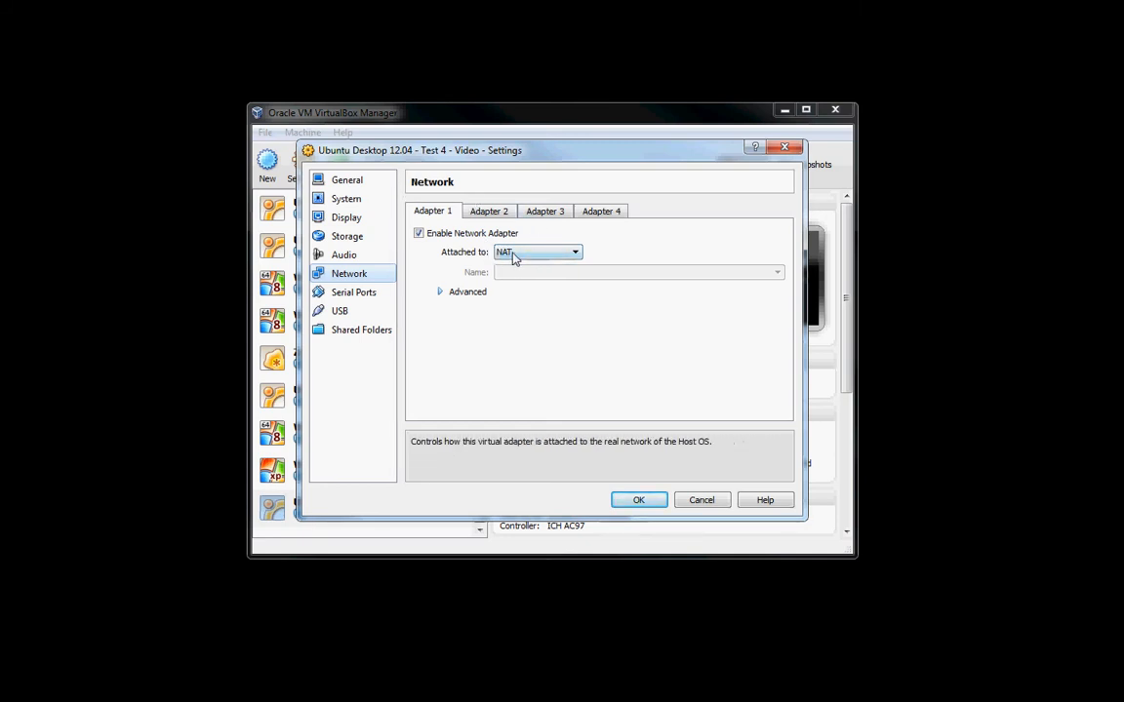
pyautogui.click(512, 254)
pyautogui.click(514, 257)
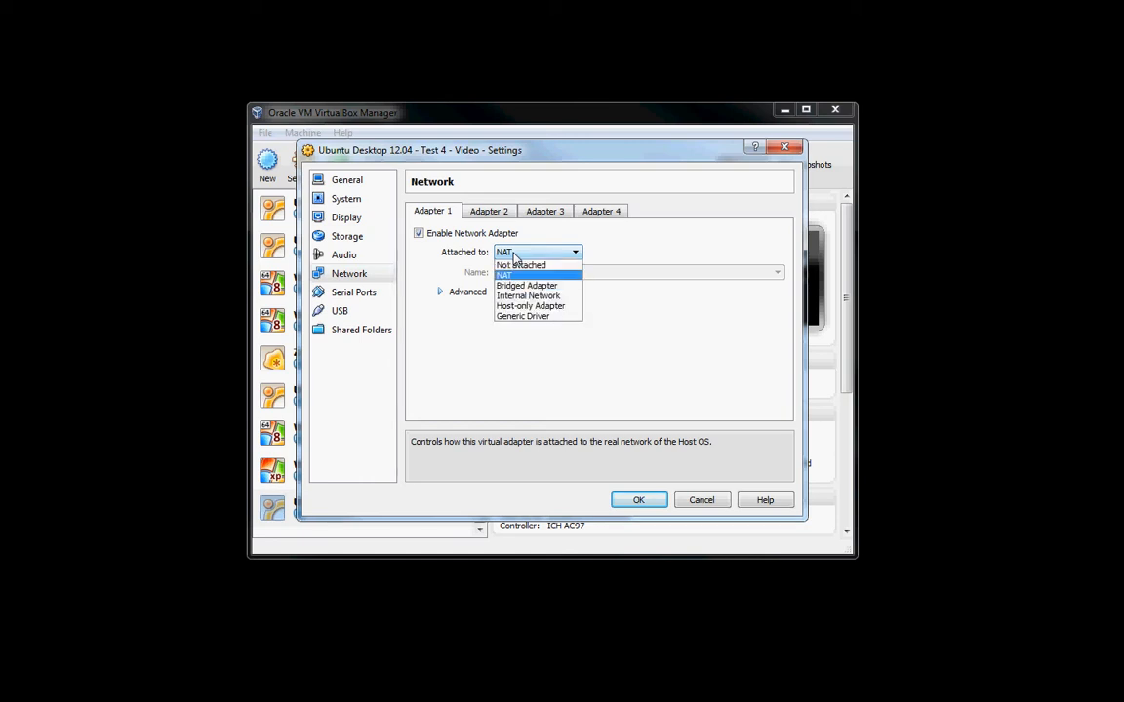
pyautogui.click(532, 284)
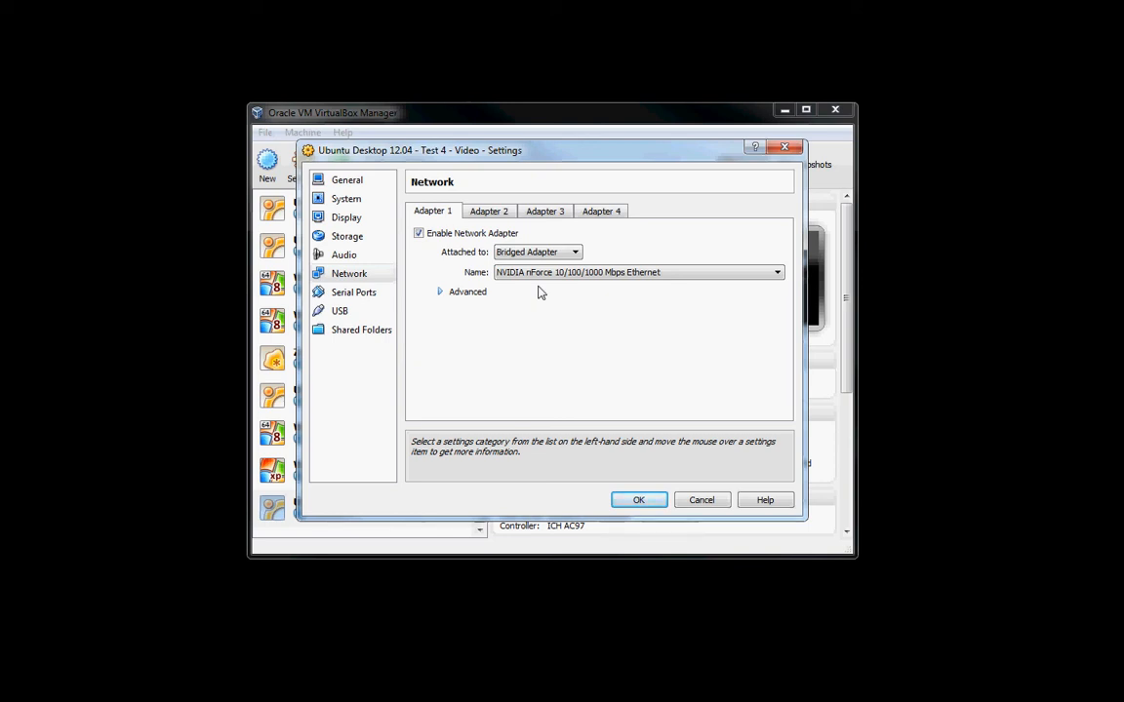
pyautogui.click(537, 254)
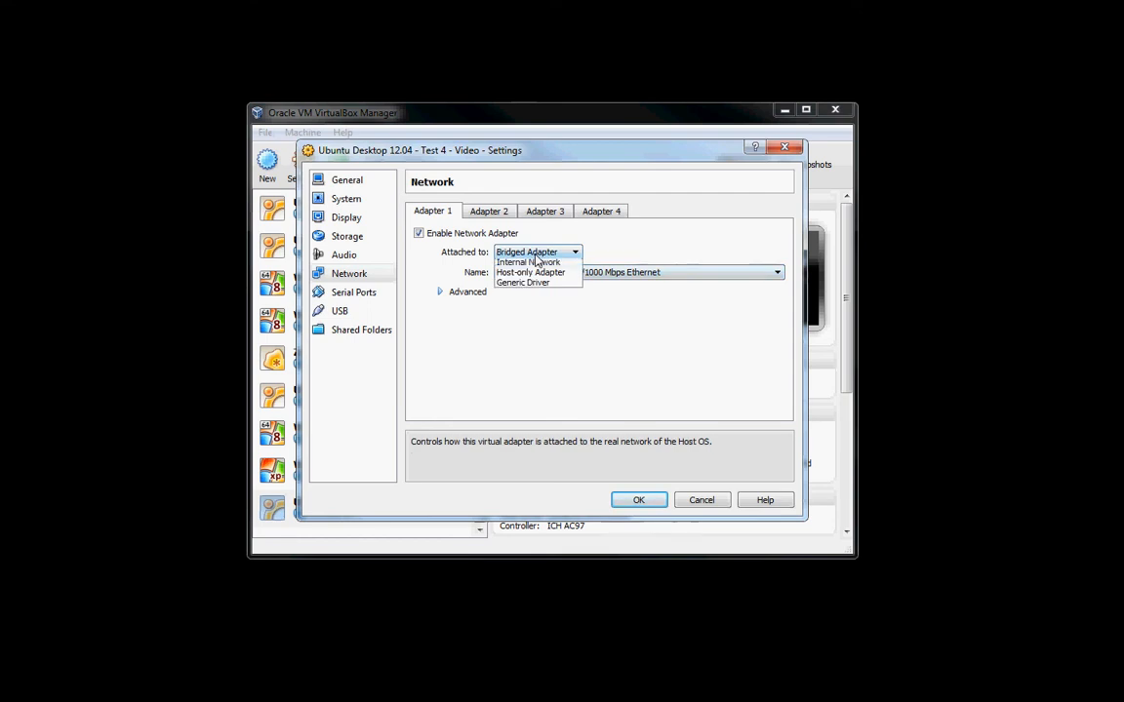
pyautogui.click(530, 274)
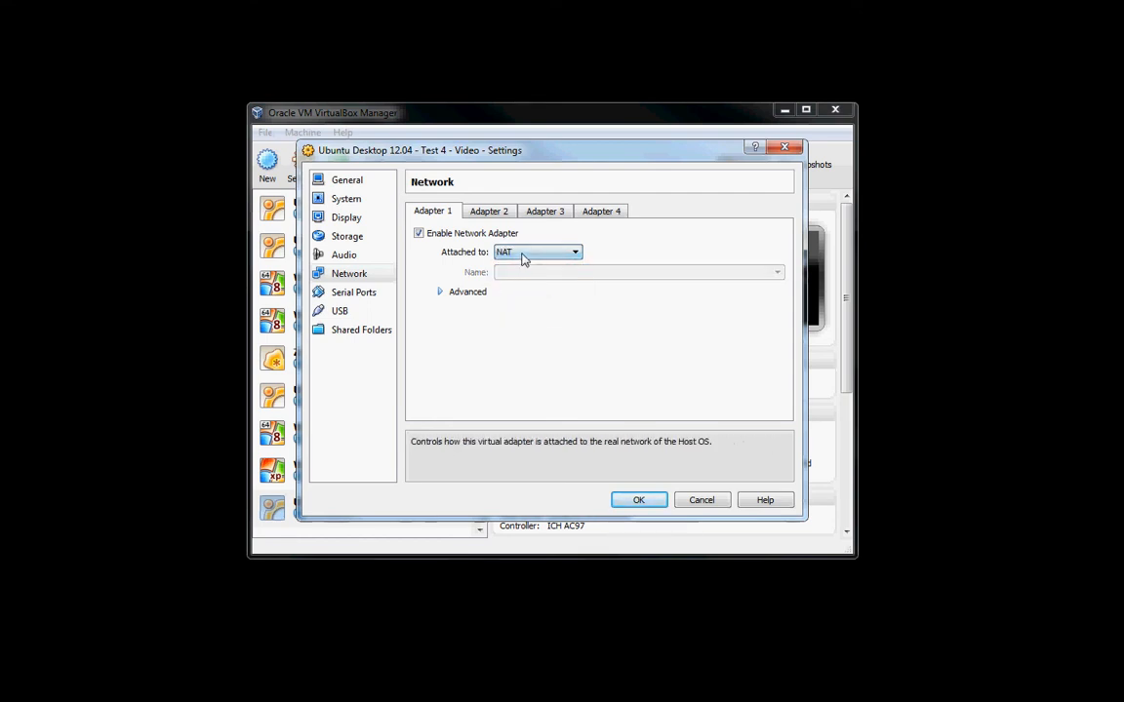
pyautogui.click(523, 258)
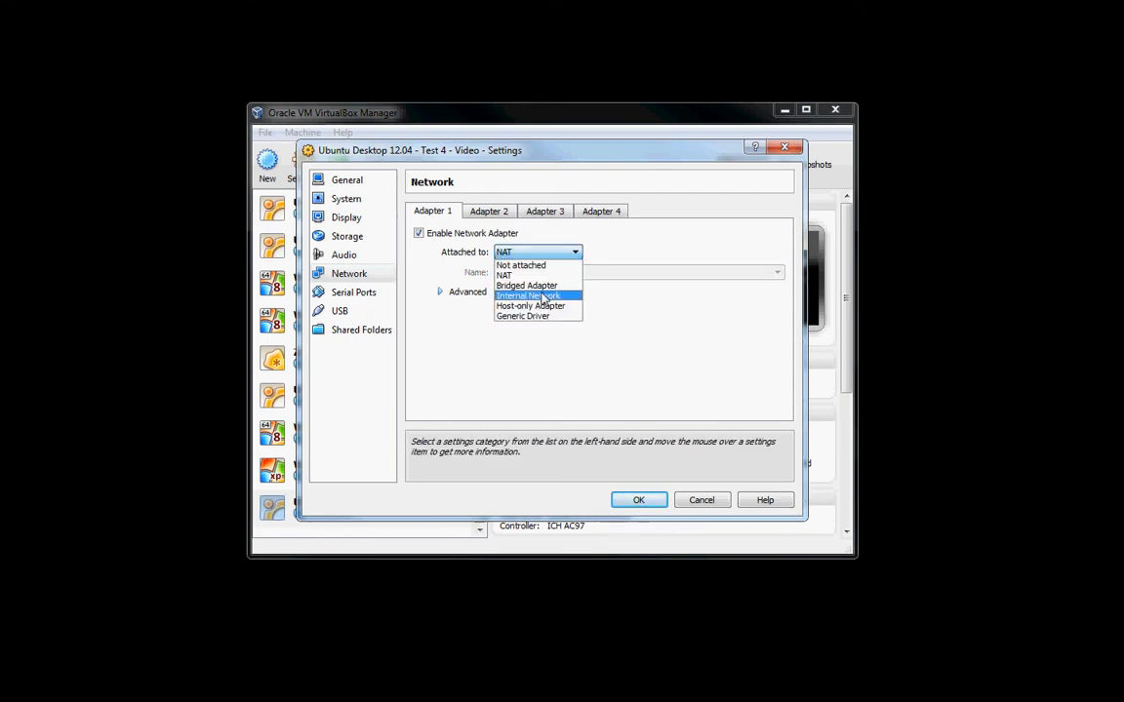
pyautogui.click(544, 296)
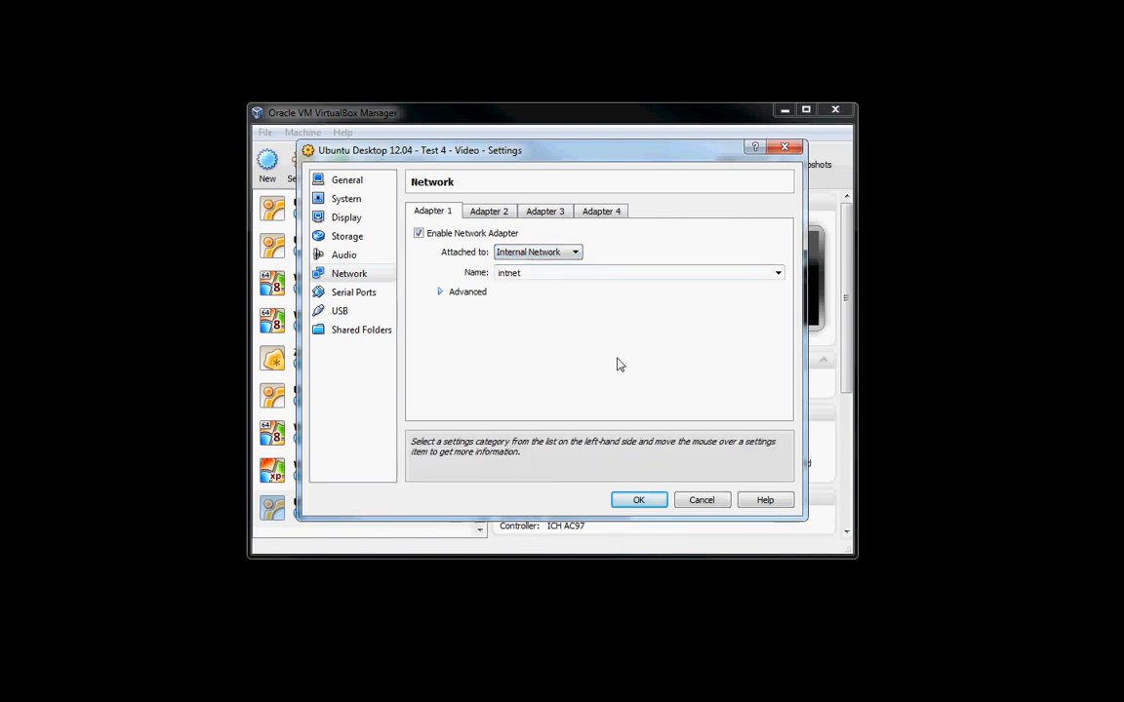
# Attach network Adapter 1 to the Host-only Adapter.
pyautogui.click(533, 256)
pyautogui.click(544, 304)
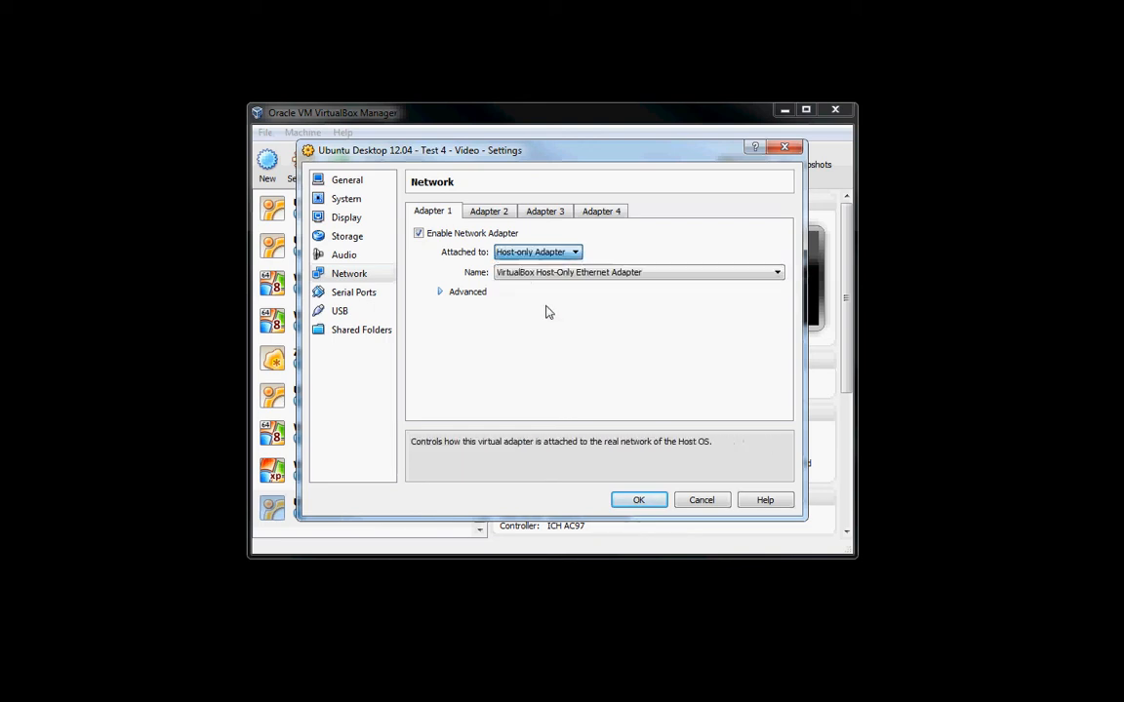
pyautogui.click(579, 255)
pyautogui.click(579, 256)
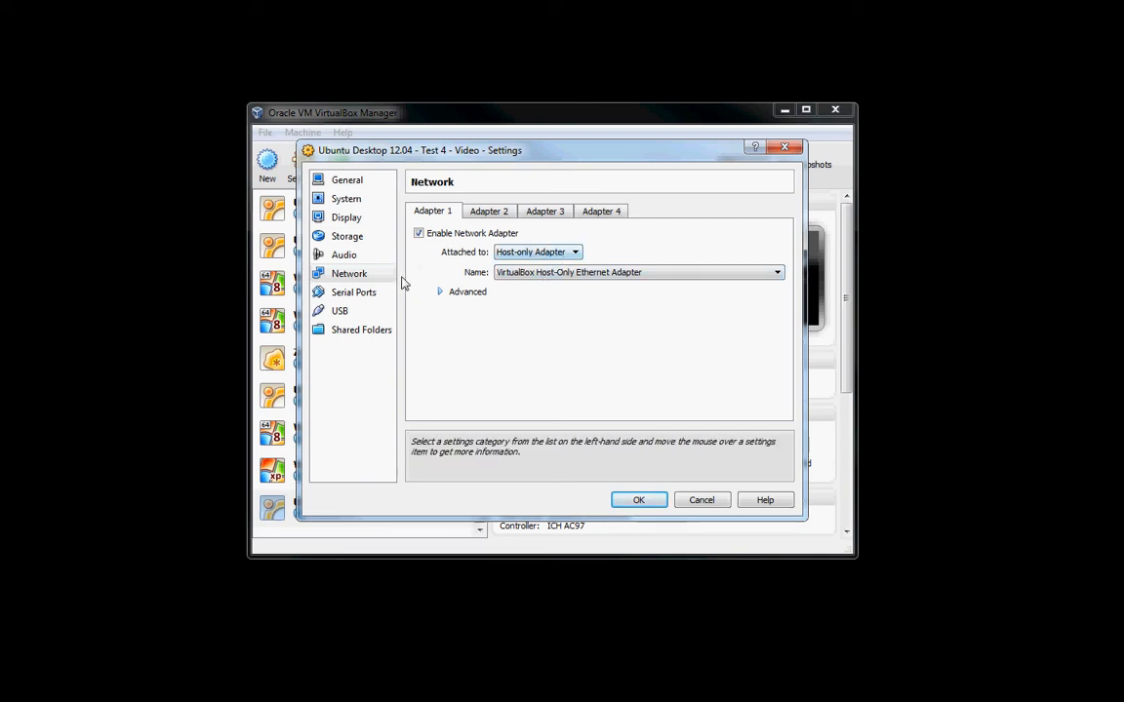
# Attach network Adapter 1 to the Bridged Adapter, check the serial port, USB and shared folder settings, and save the virtual machine's configuration.
pyautogui.click(517, 252)
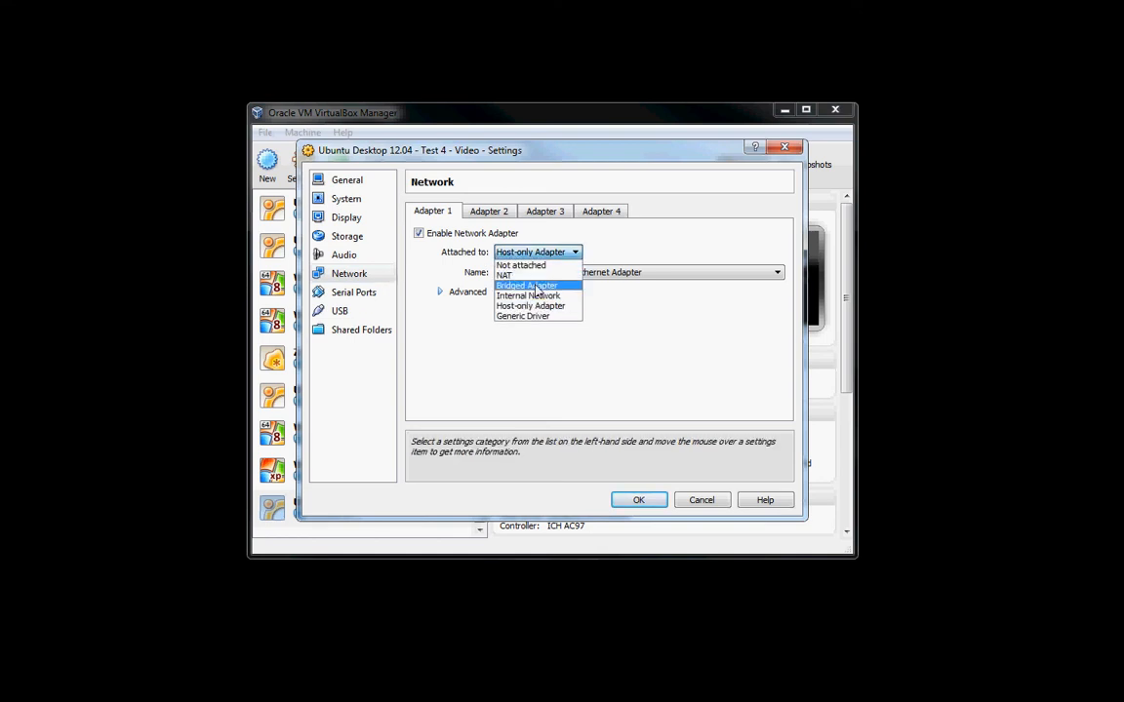
pyautogui.click(536, 289)
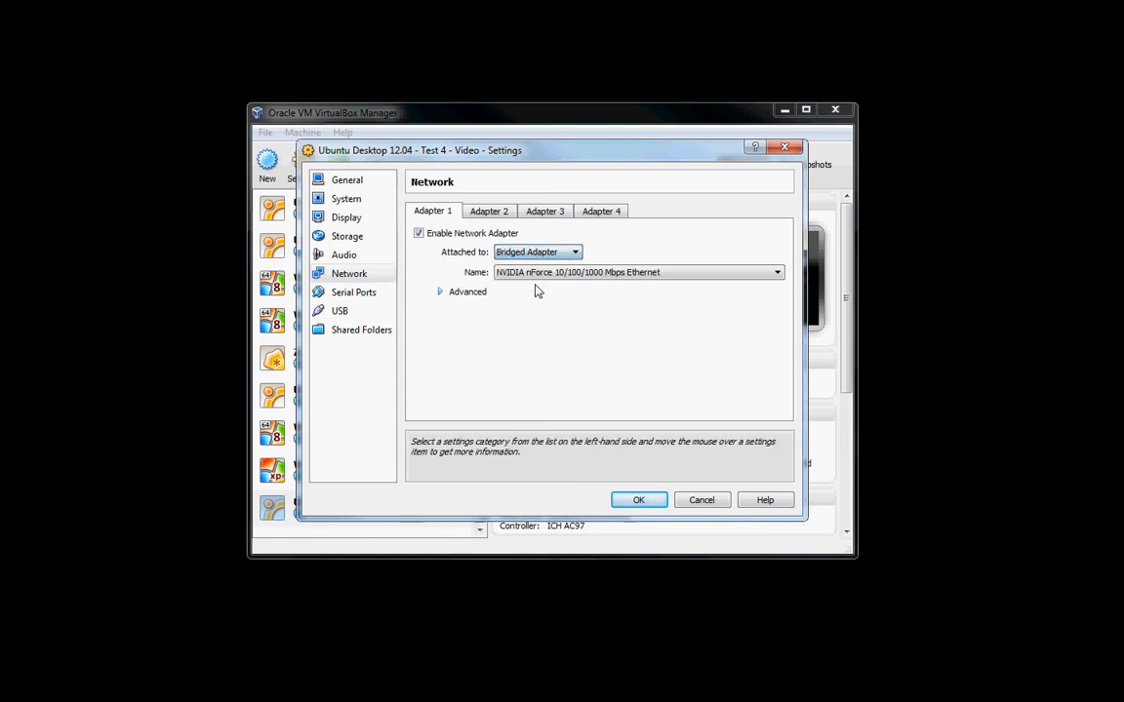
pyautogui.click(362, 295)
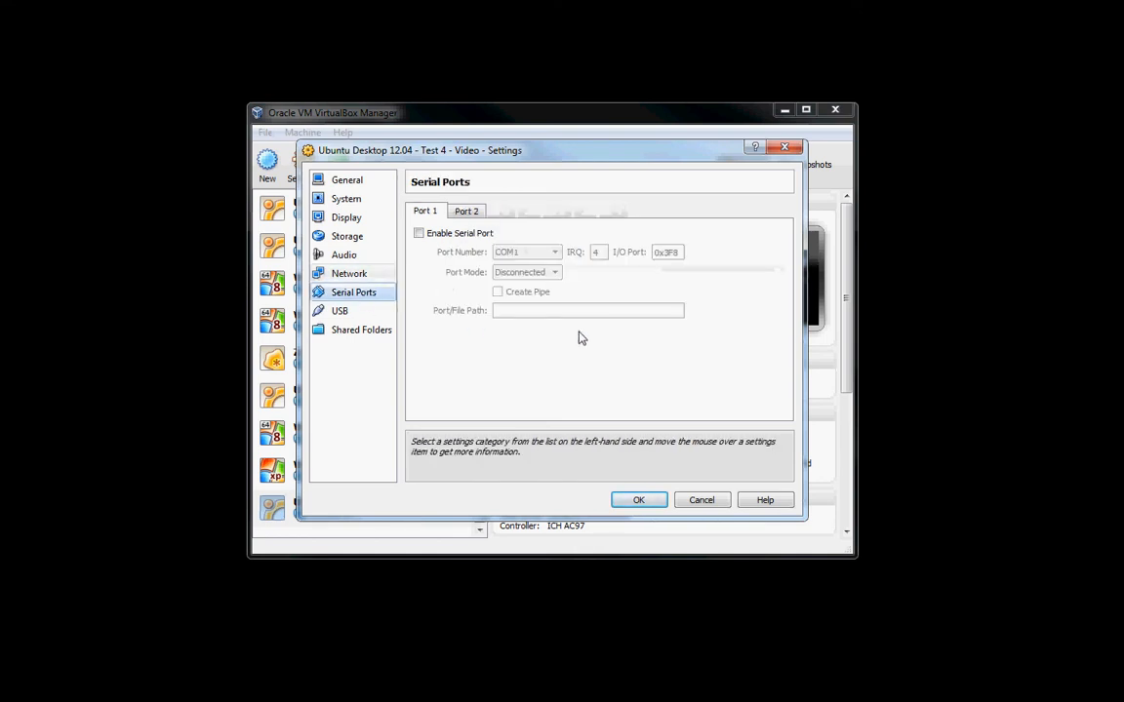
pyautogui.click(362, 309)
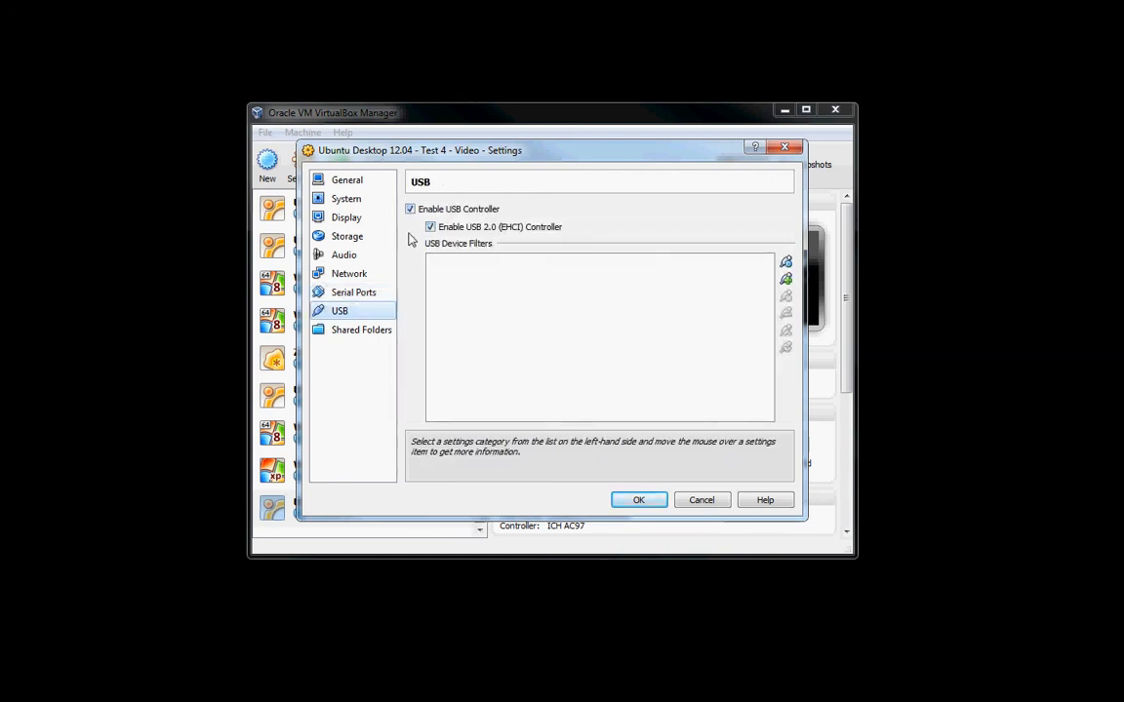
pyautogui.click(349, 332)
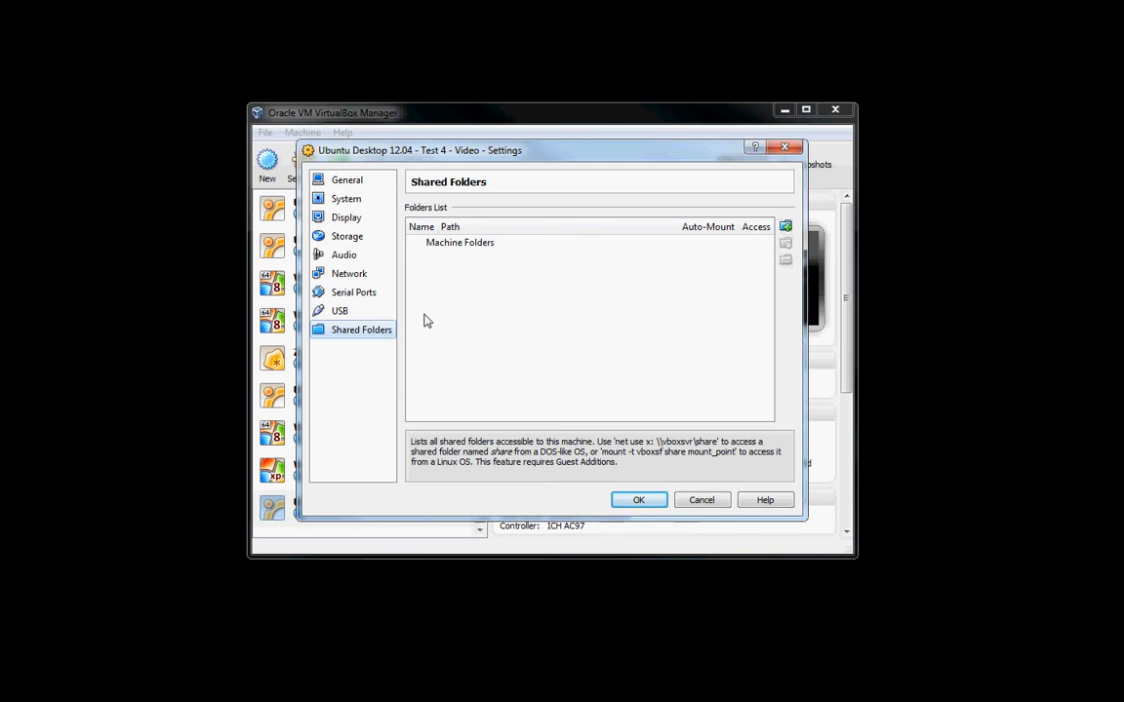
pyautogui.click(638, 501)
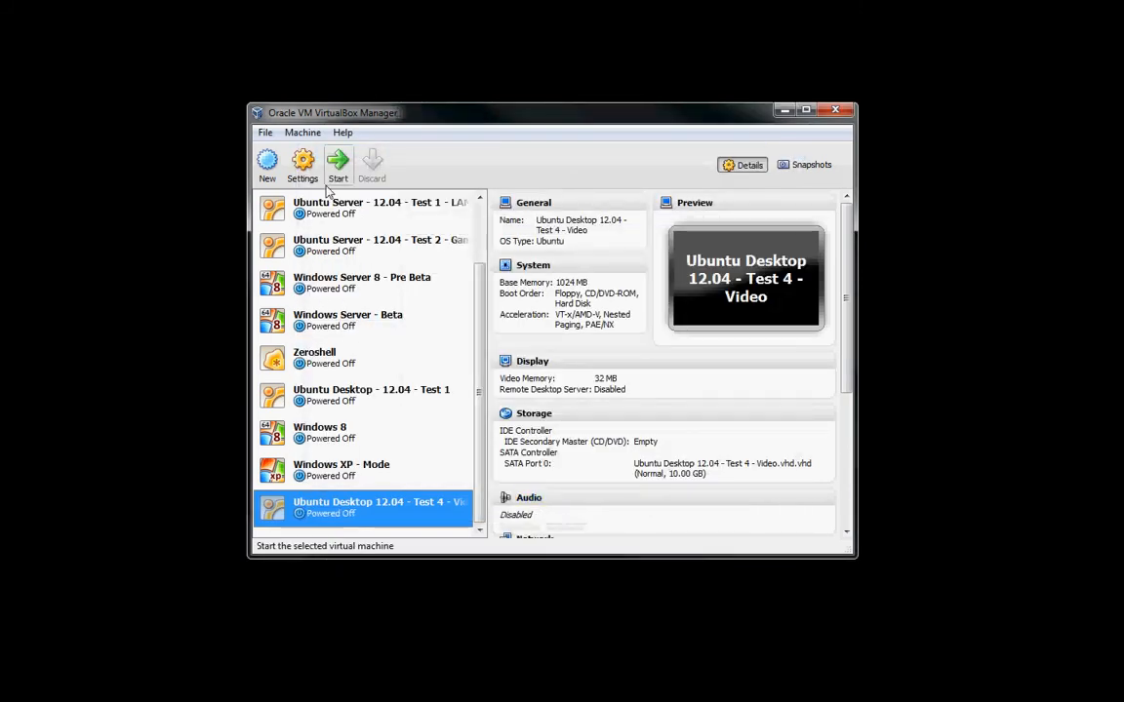
# Start the Ubuntu Desktop 12.04 - Test 4 - Video virtual machine for the first time from the ubuntu-12.04-desktop-i386 disk image.
pyautogui.click(133, 256)
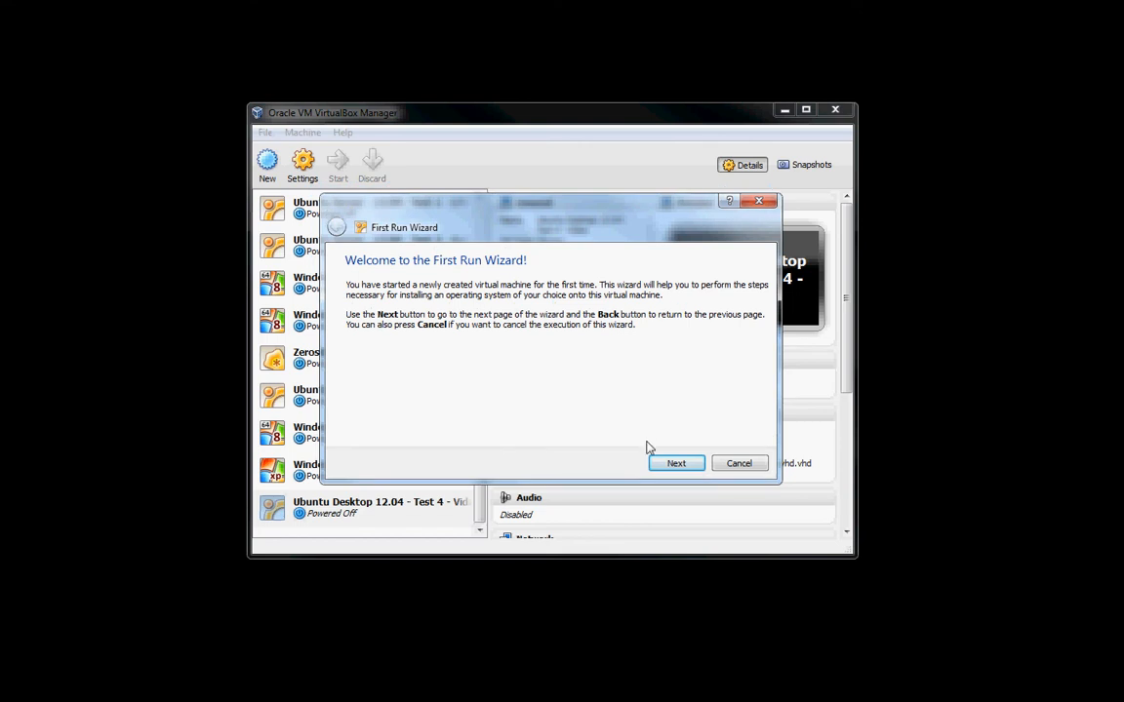
pyautogui.click(674, 465)
pyautogui.click(751, 332)
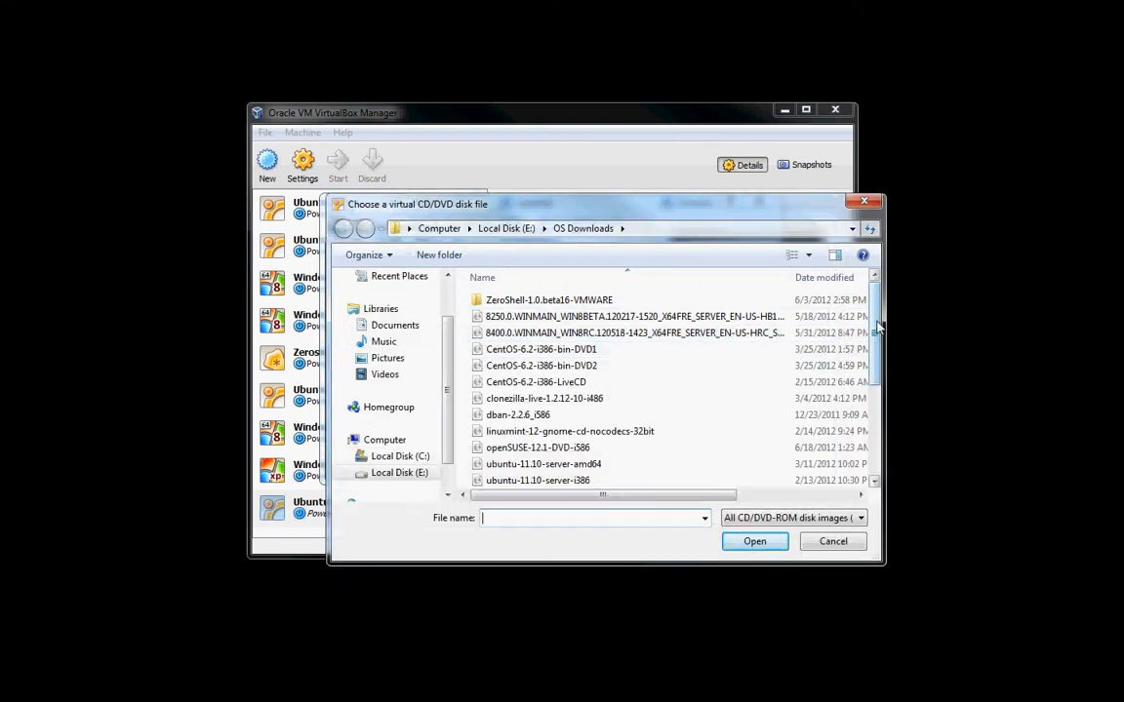
pyautogui.moveTo(877, 330); pyautogui.dragTo(877, 417)
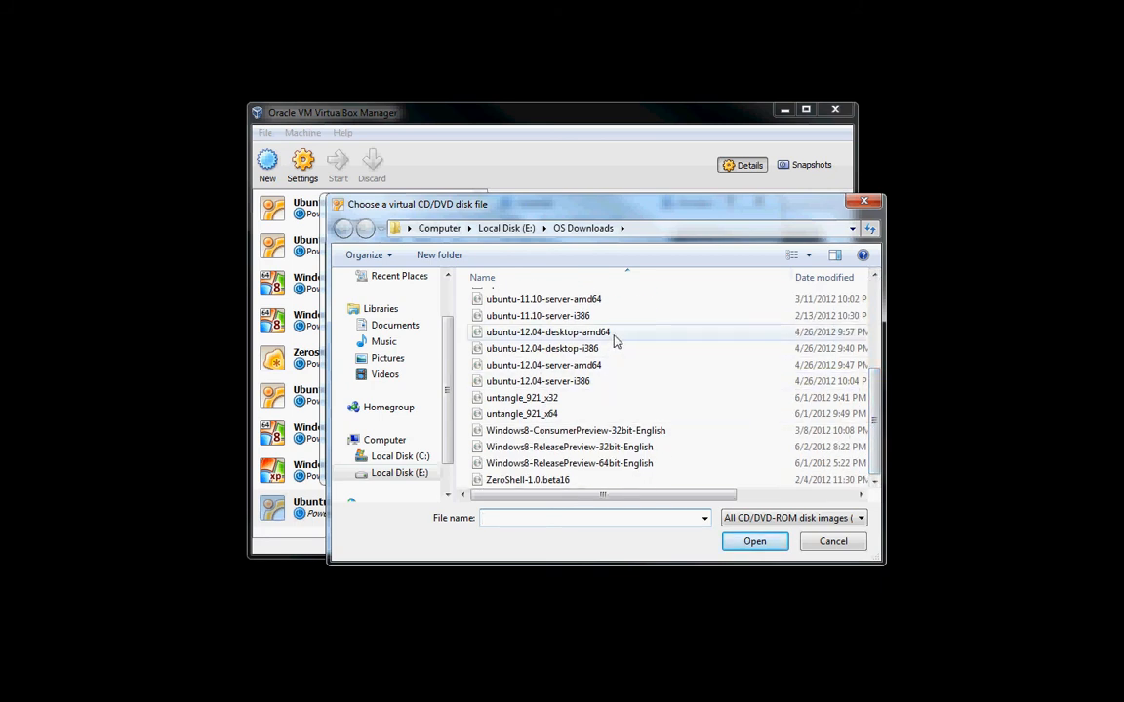
pyautogui.click(585, 348)
pyautogui.click(755, 541)
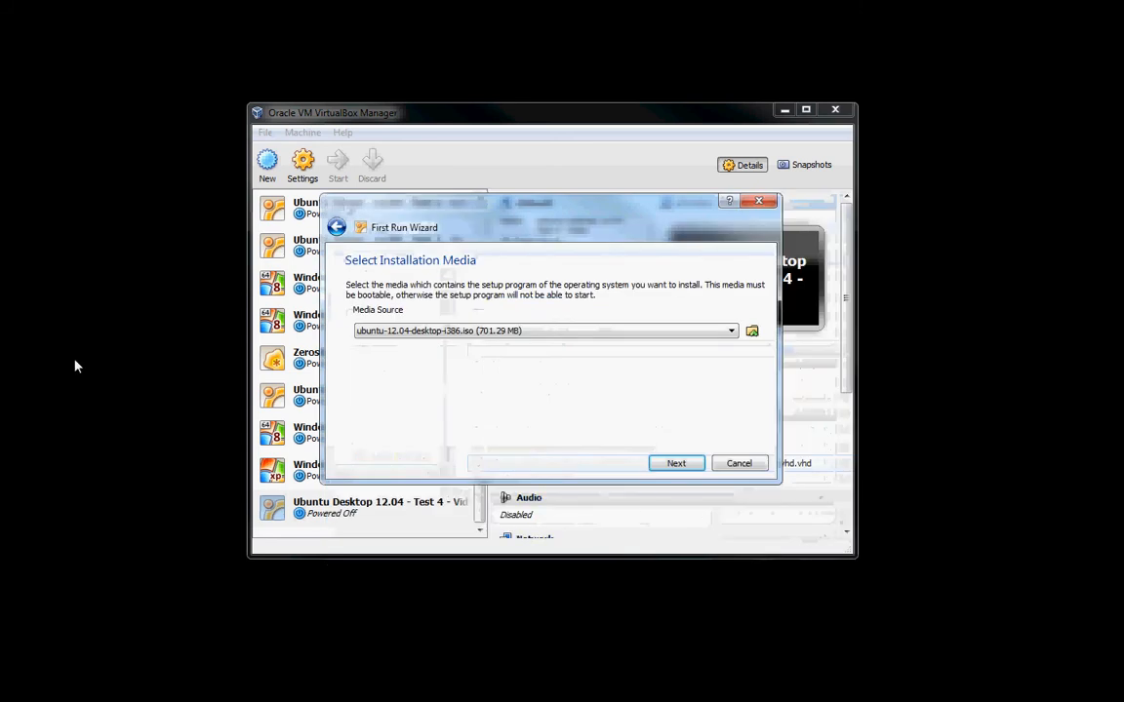
pyautogui.click(677, 463)
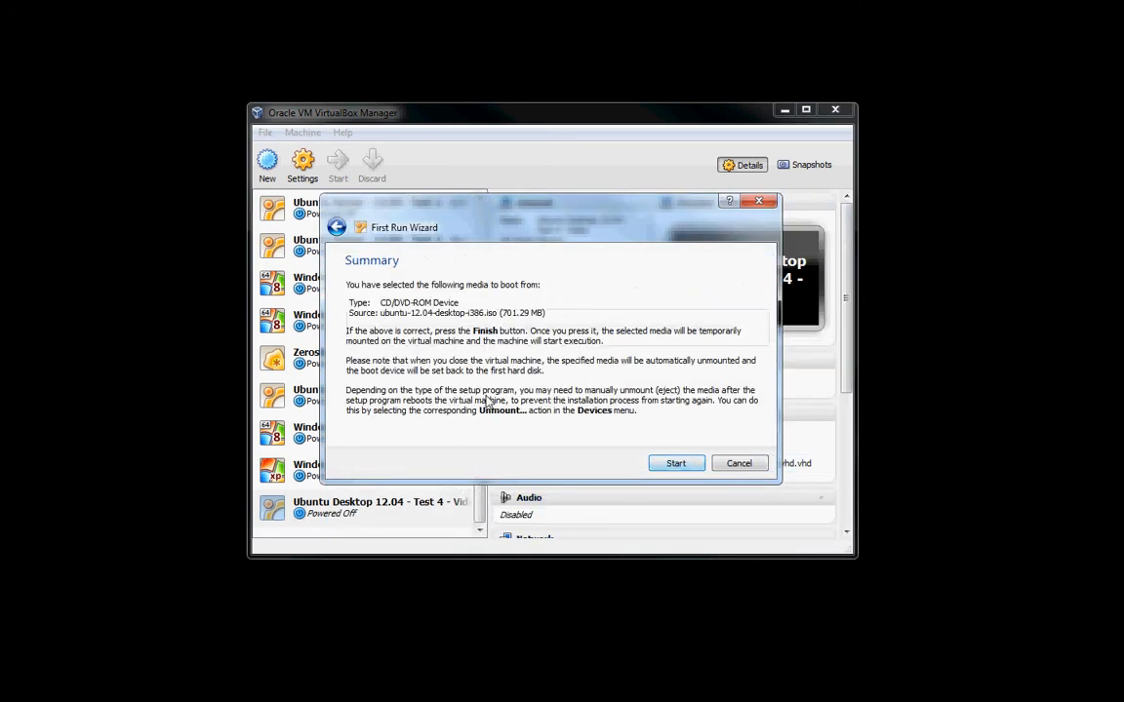
pyautogui.click(676, 464)
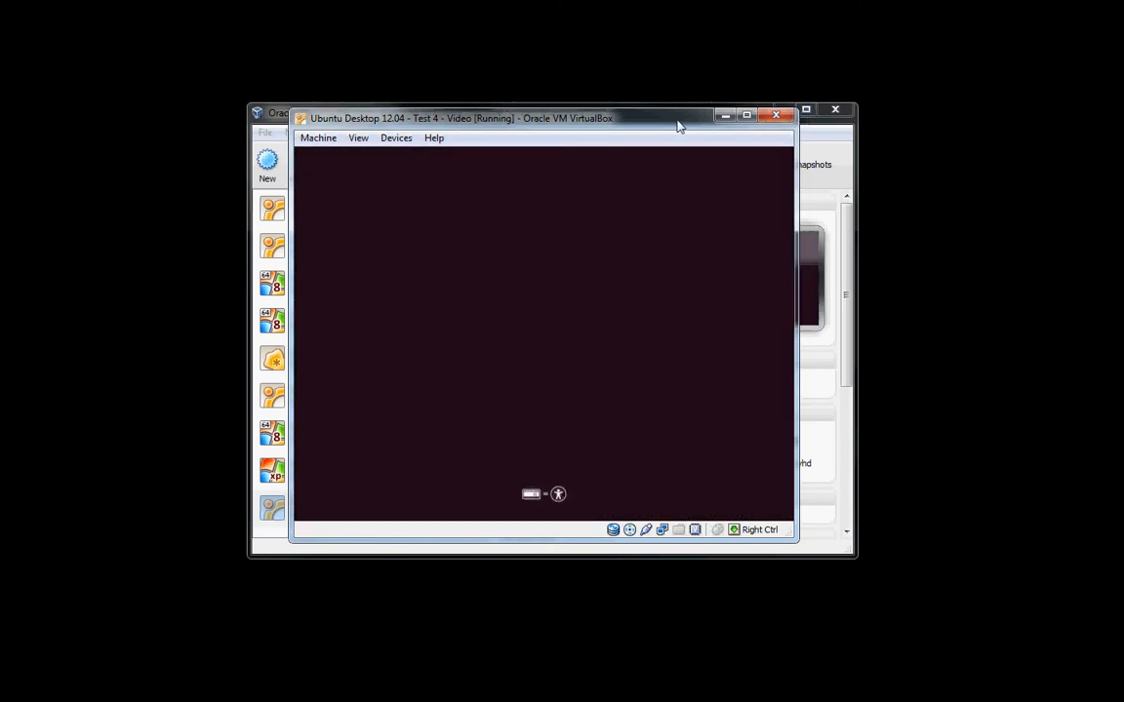
# Close the VirtualBox Manager window and reposition the running virtual machine's window.
pyautogui.click(601, 117)
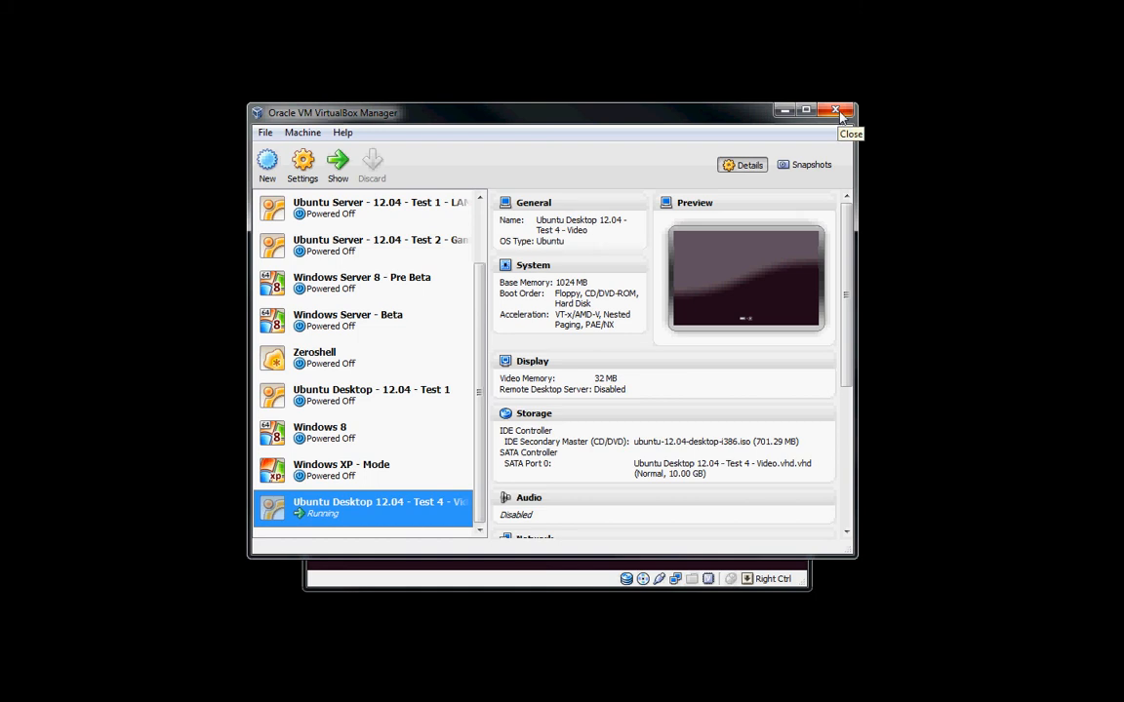
pyautogui.click(841, 115)
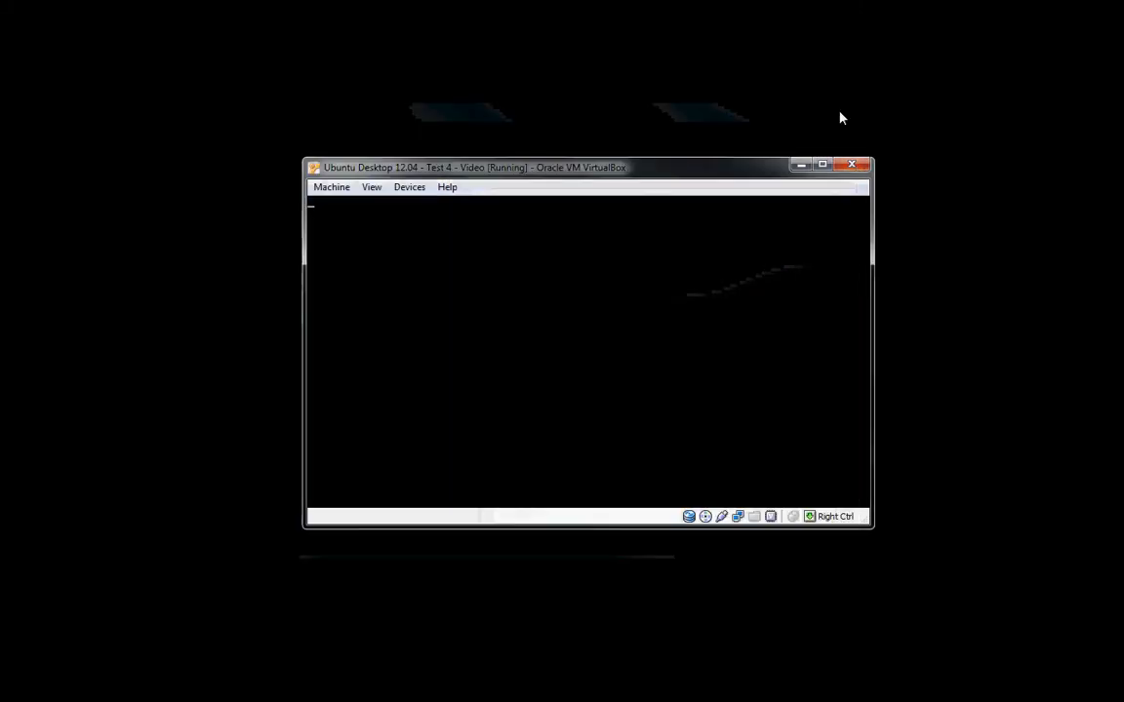
pyautogui.moveTo(602, 169); pyautogui.dragTo(574, 162)
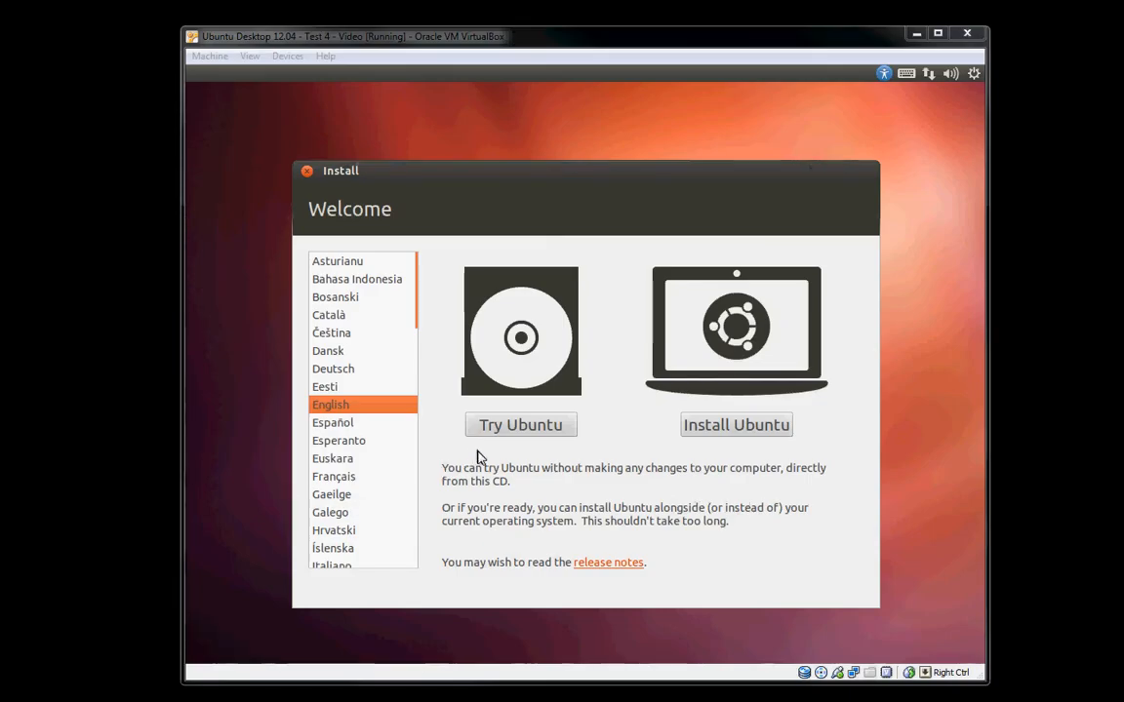
# Begin installing Ubuntu in English without downloading updates or third-party software, erasing the entire virtual disk.
pyautogui.click(732, 429)
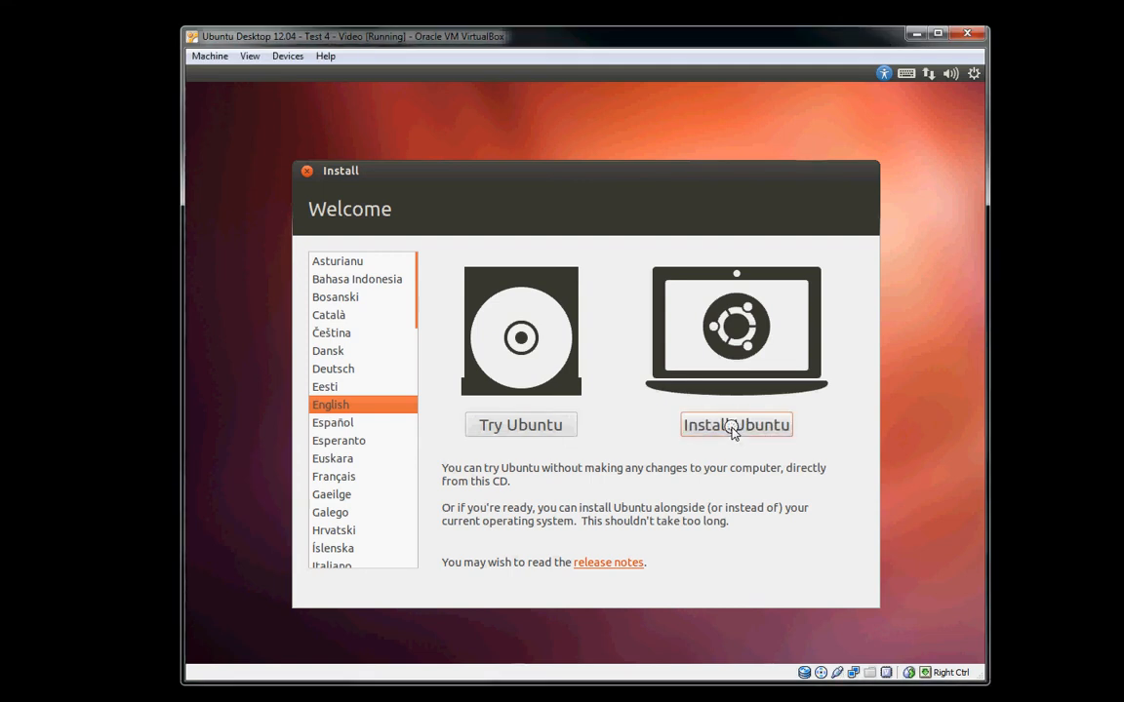
pyautogui.click(733, 427)
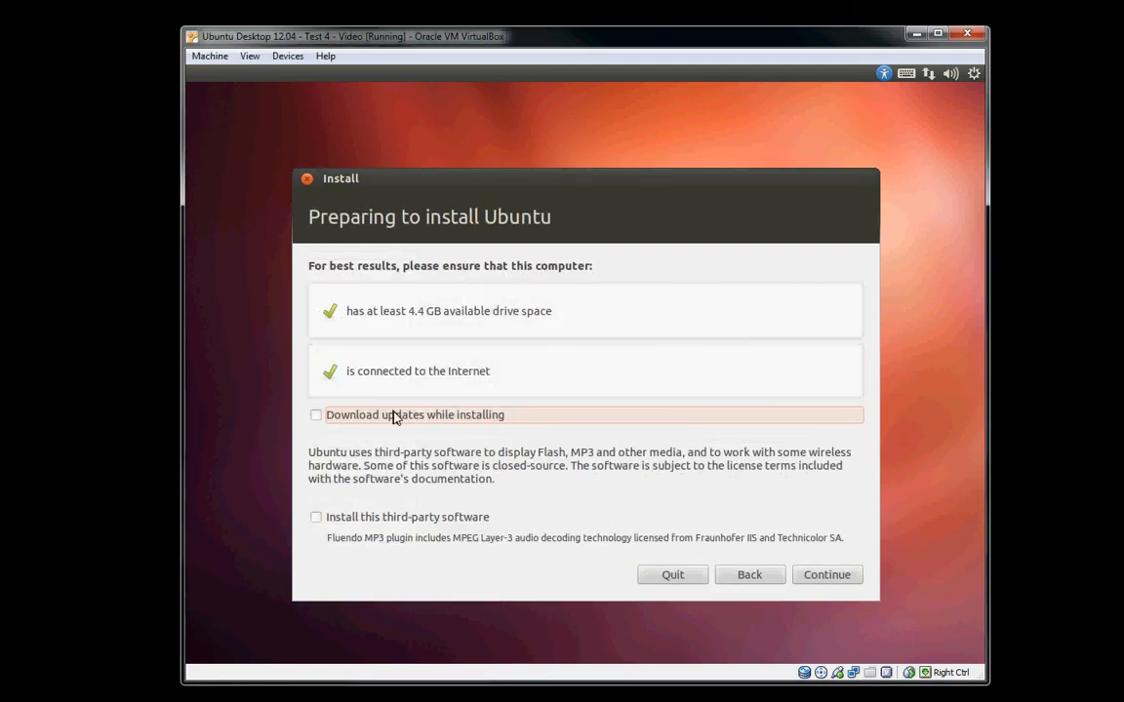
pyautogui.click(827, 579)
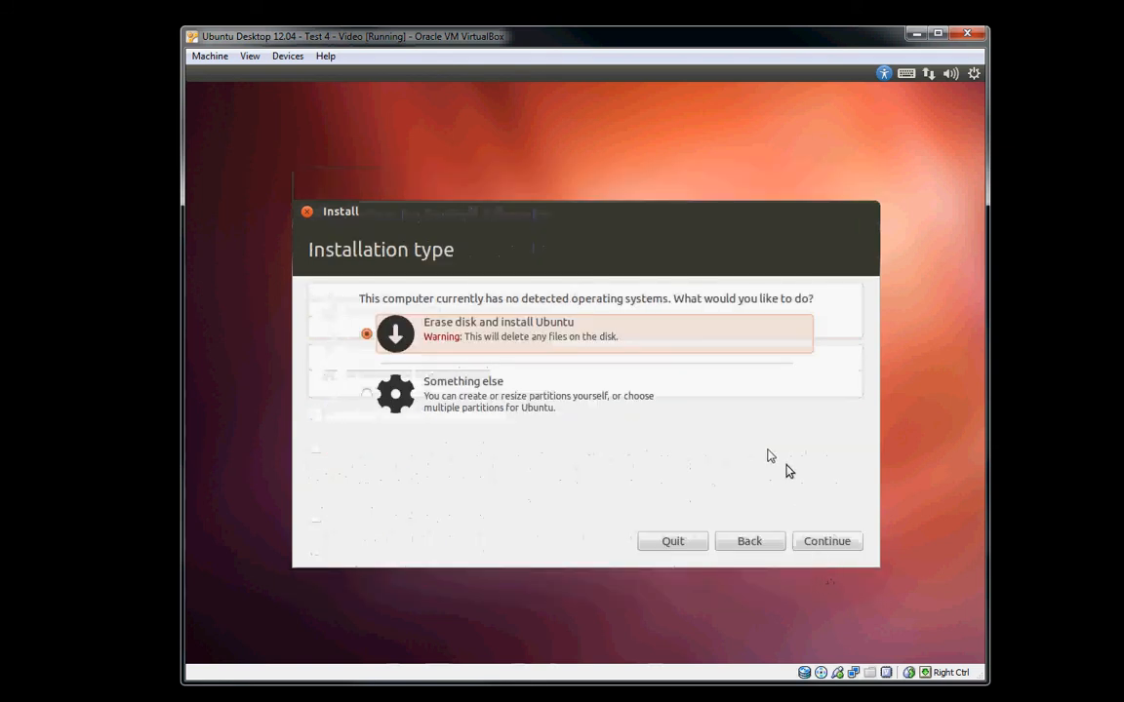
pyautogui.click(818, 542)
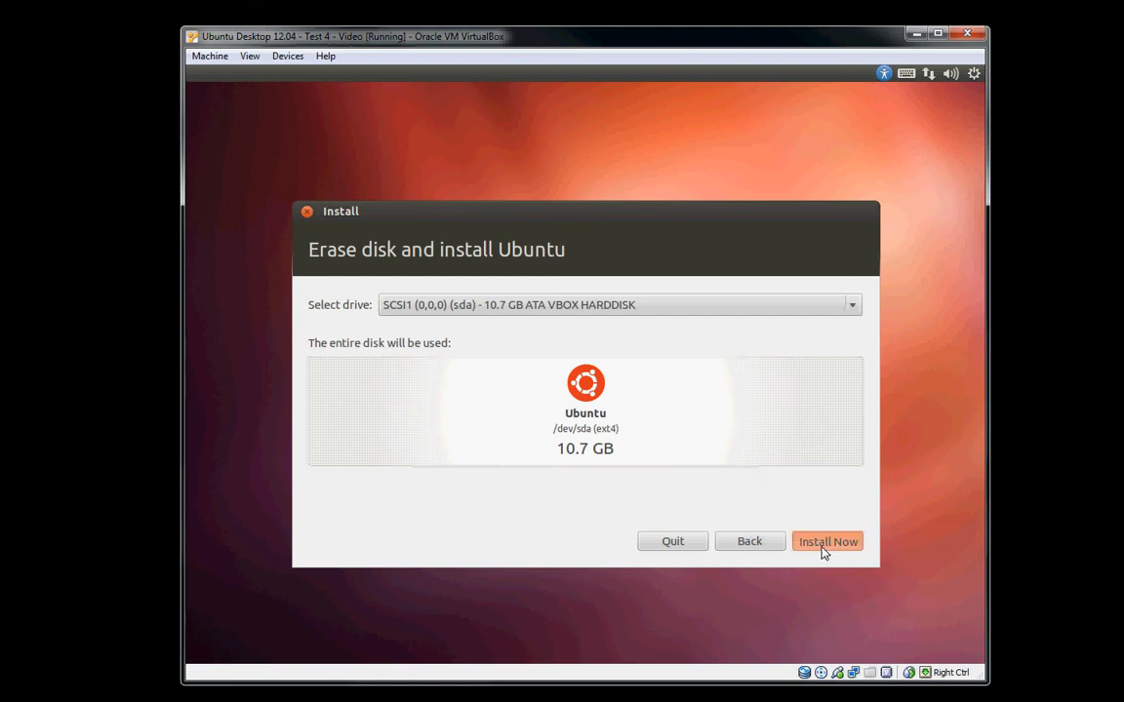
pyautogui.click(824, 546)
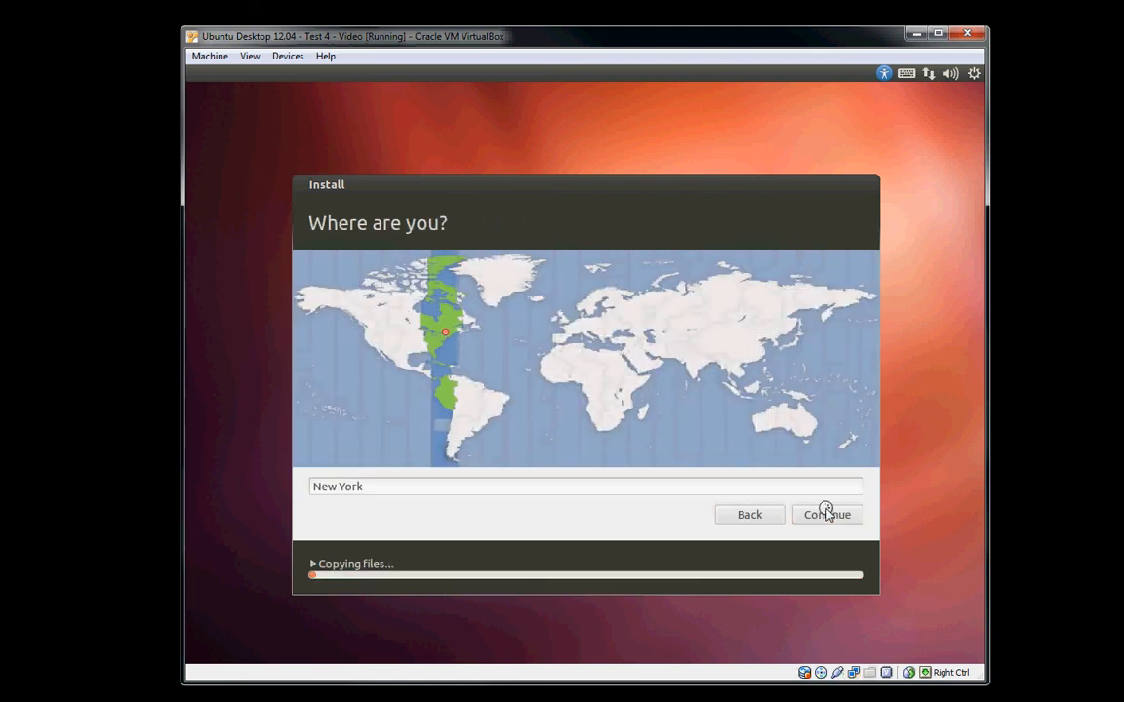
# Accept New York as the location and English (US) as the keyboard layout.
pyautogui.click(818, 517)
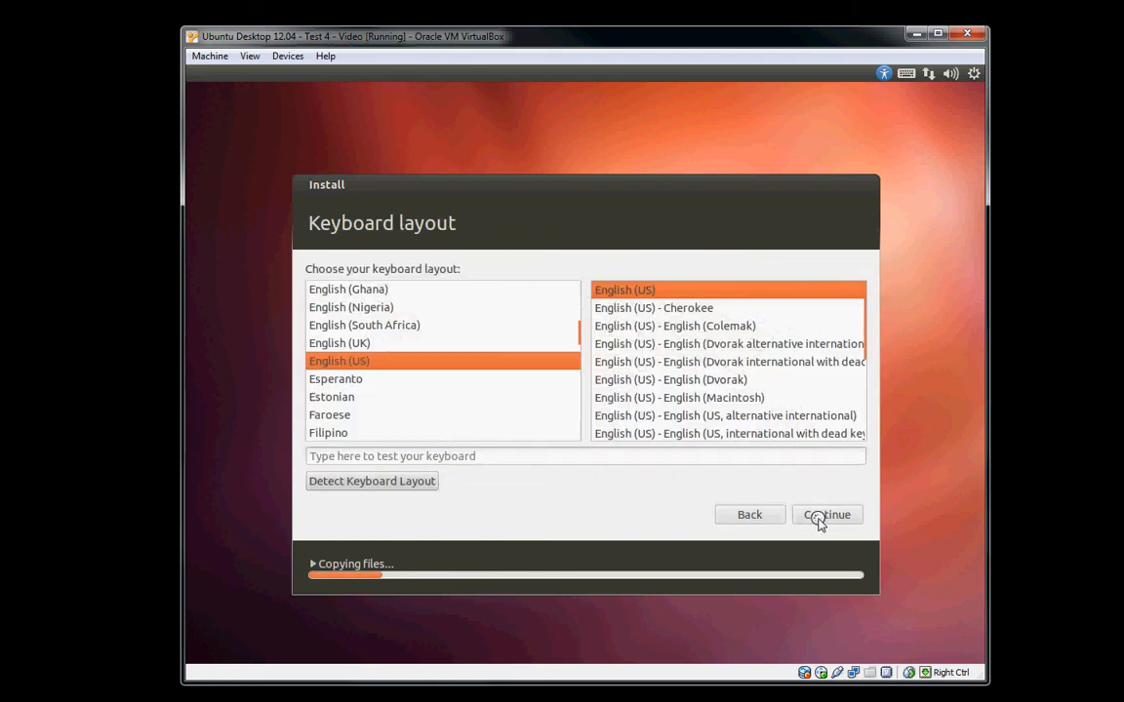
pyautogui.click(819, 517)
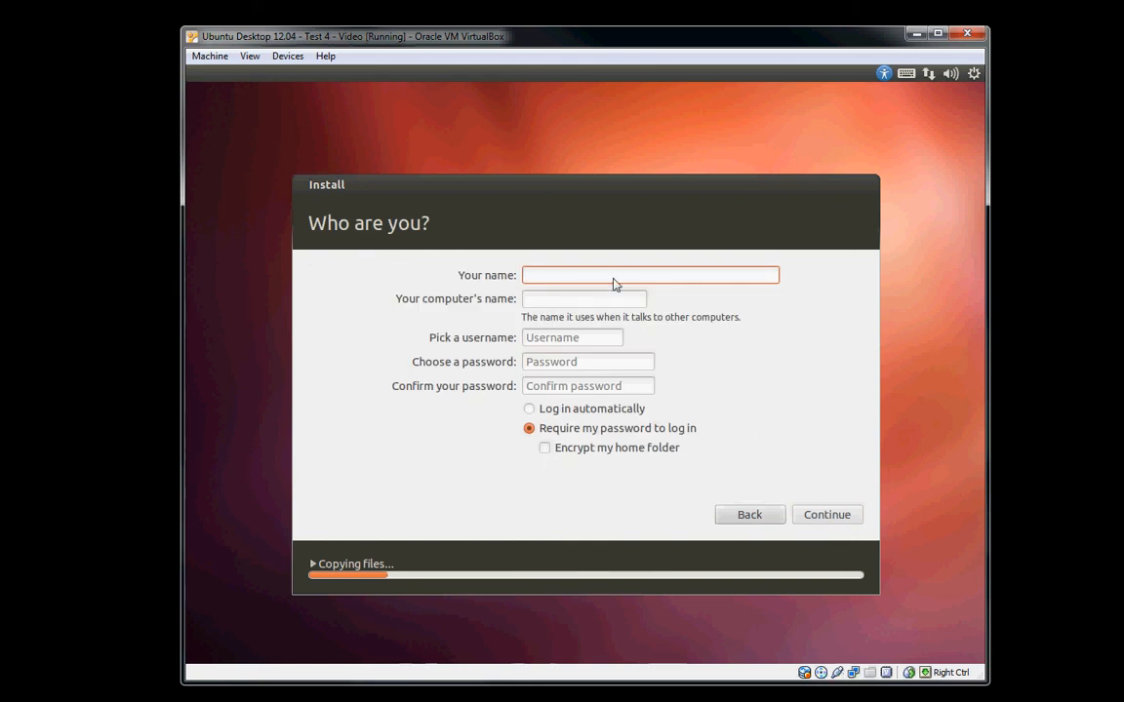
# Enter the user's name, keep the suggested computer name and username, enter and confirm the account password, and submit the account details.
pyautogui.write('Ryan')
pyautogui.press('Tab')
pyautogui.press('Tab')
pyautogui.press('Tab')
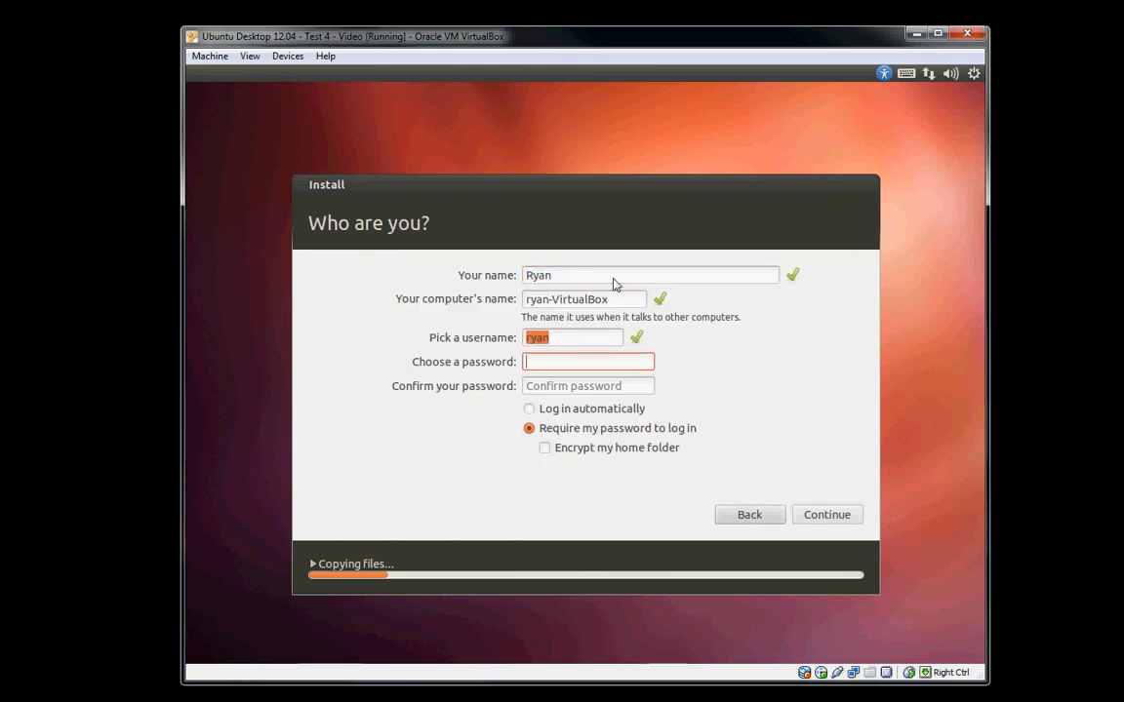
pyautogui.write('**********')
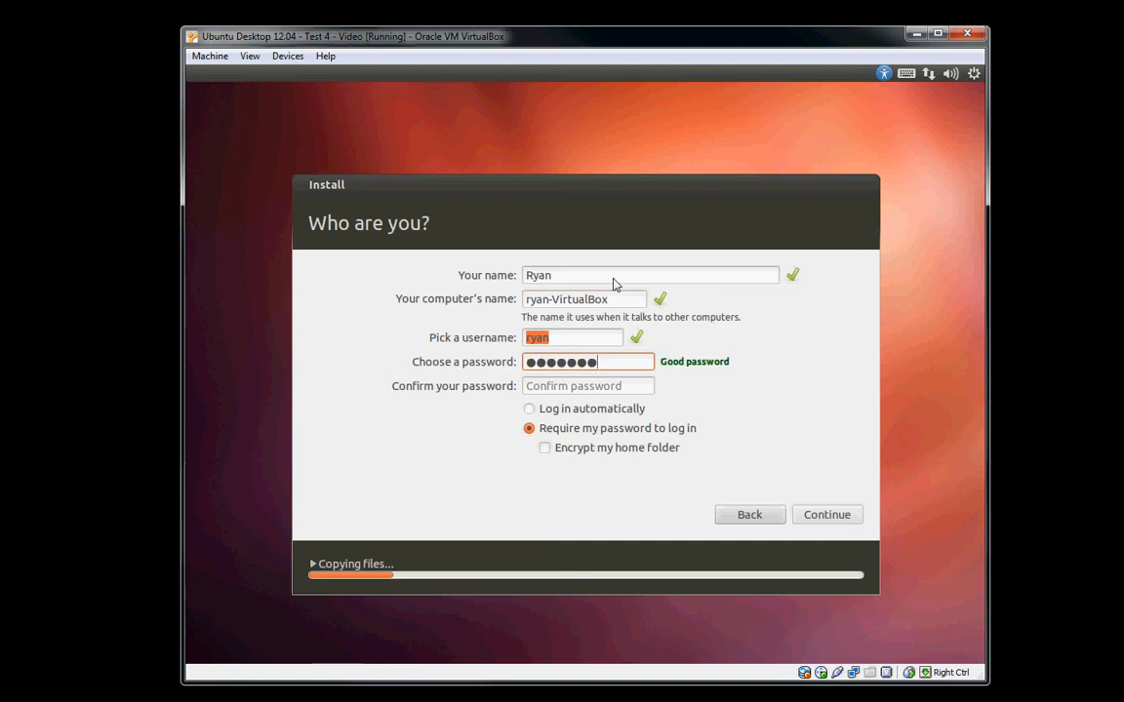
pyautogui.press('Tab')
pyautogui.write('**********')
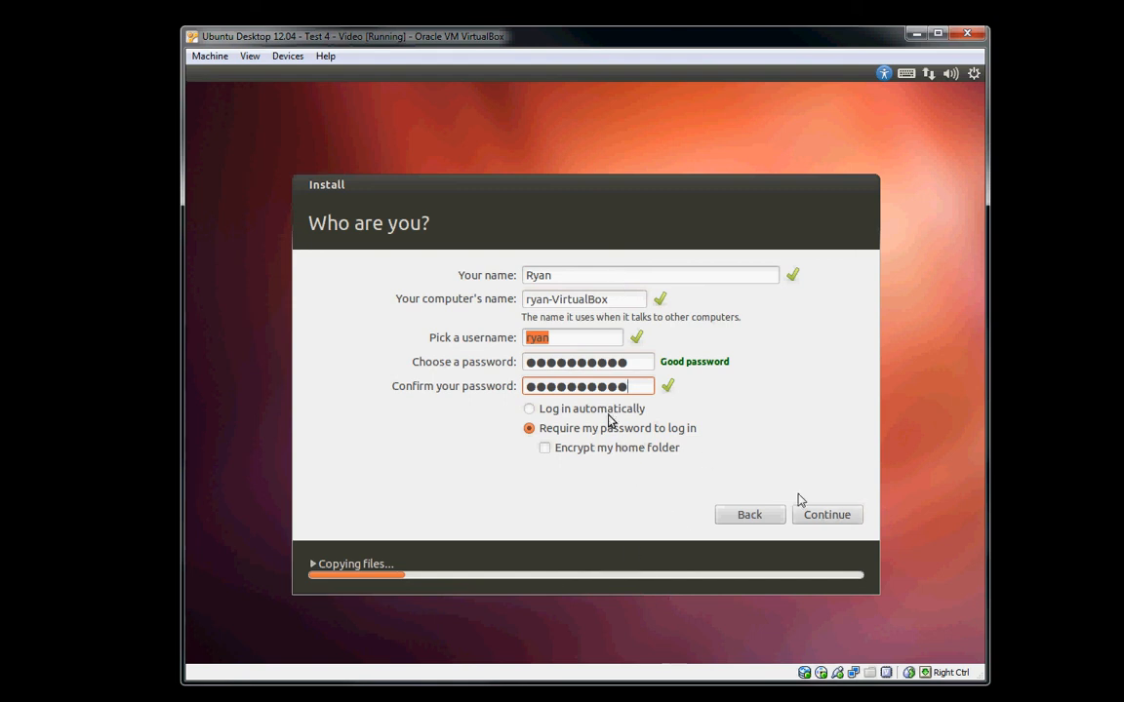
pyautogui.click(822, 520)
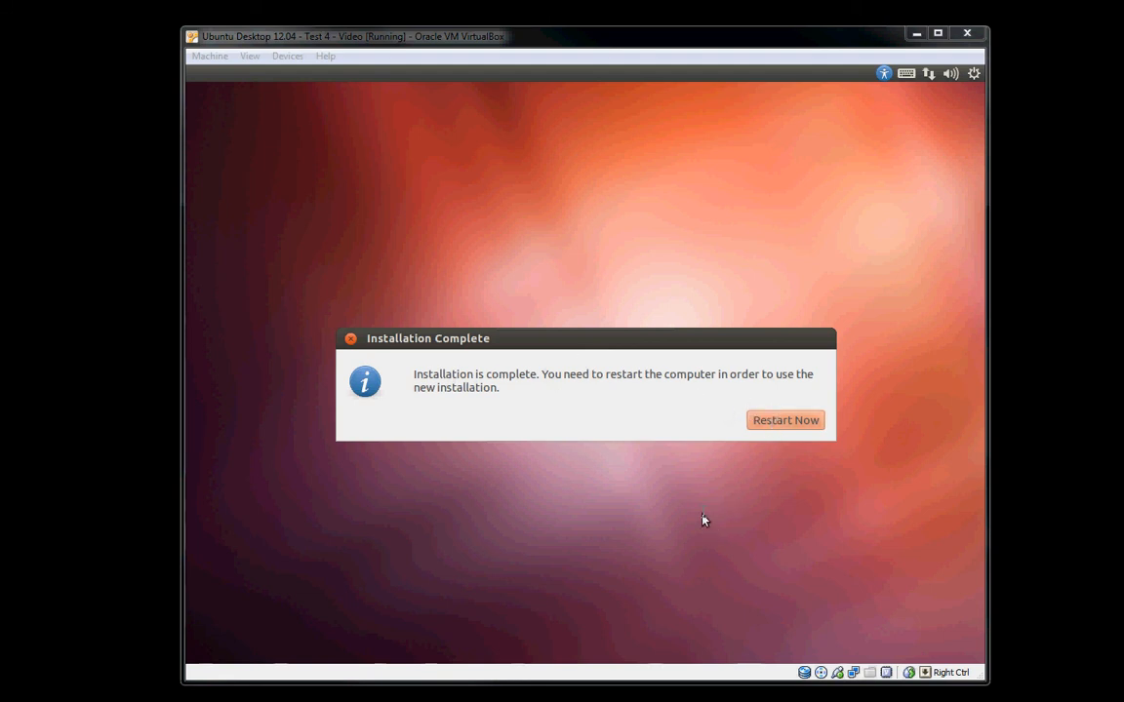
# Restart the virtual machine after the installation, checking the virtual CD/DVD drive for installation media before continuing the reboot.
pyautogui.click(808, 421)
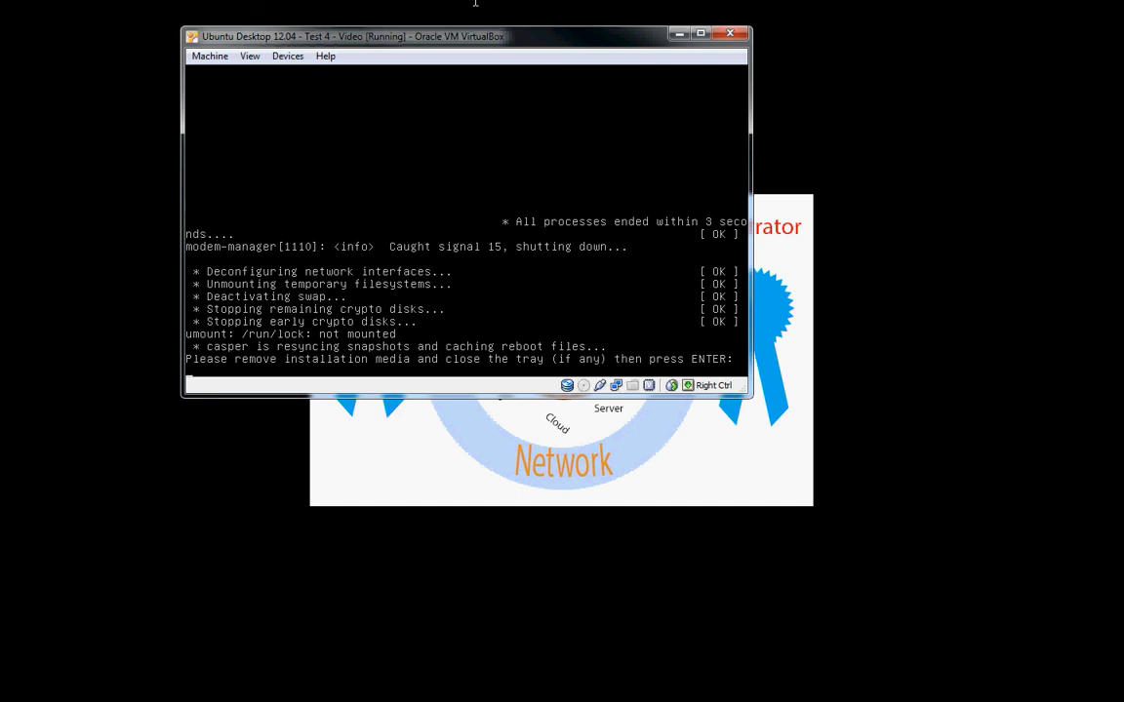
pyautogui.click(288, 55)
pyautogui.moveTo(328, 75)
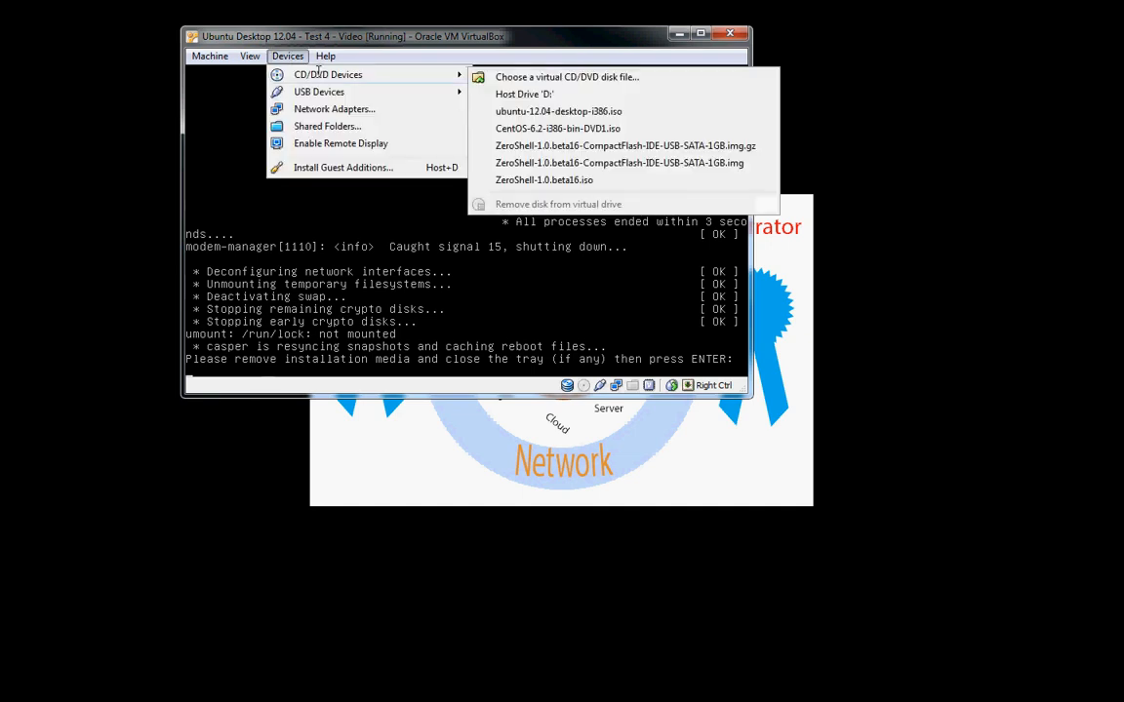
pyautogui.click(290, 60)
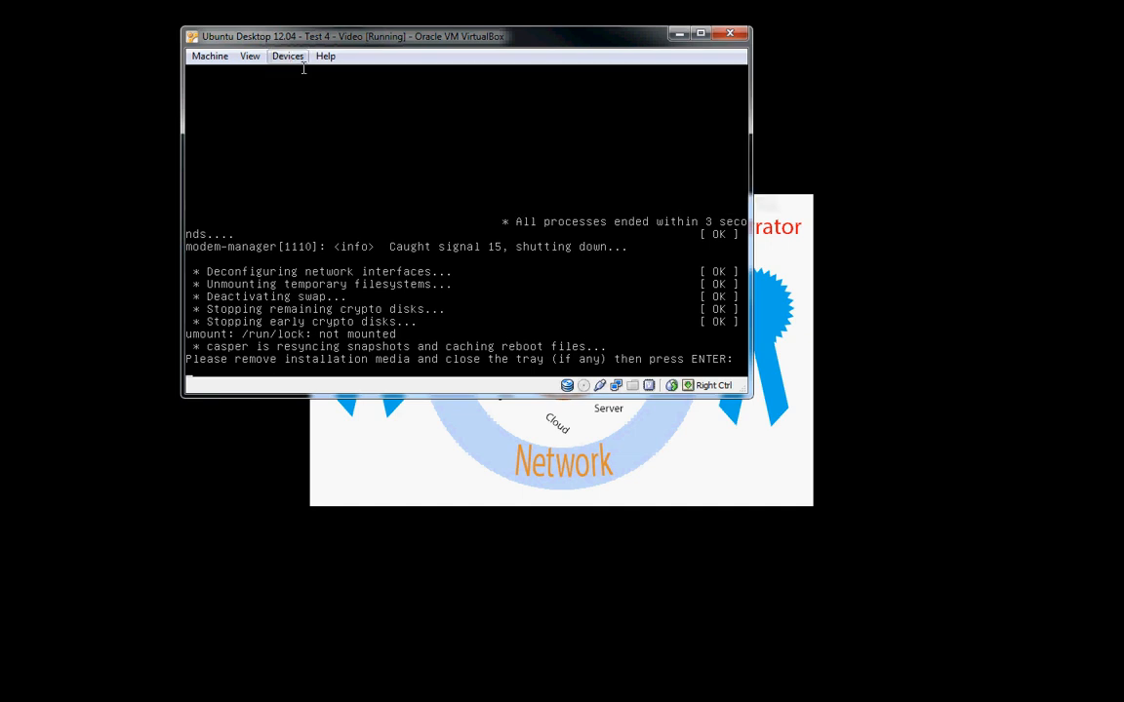
pyautogui.press('Return')
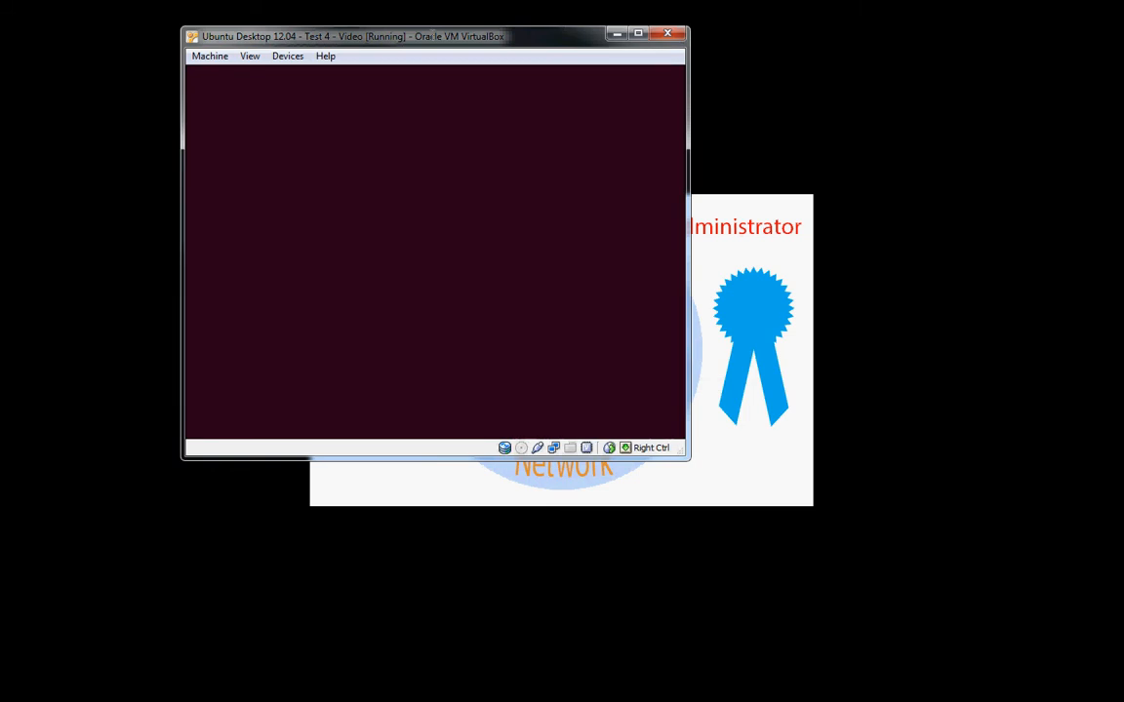
# Reposition the virtual machine's window and examine its CD/DVD device options and the Guest Additions option while Ubuntu boots.
pyautogui.moveTo(432, 30); pyautogui.dragTo(544, 92)
pyautogui.click(400, 117)
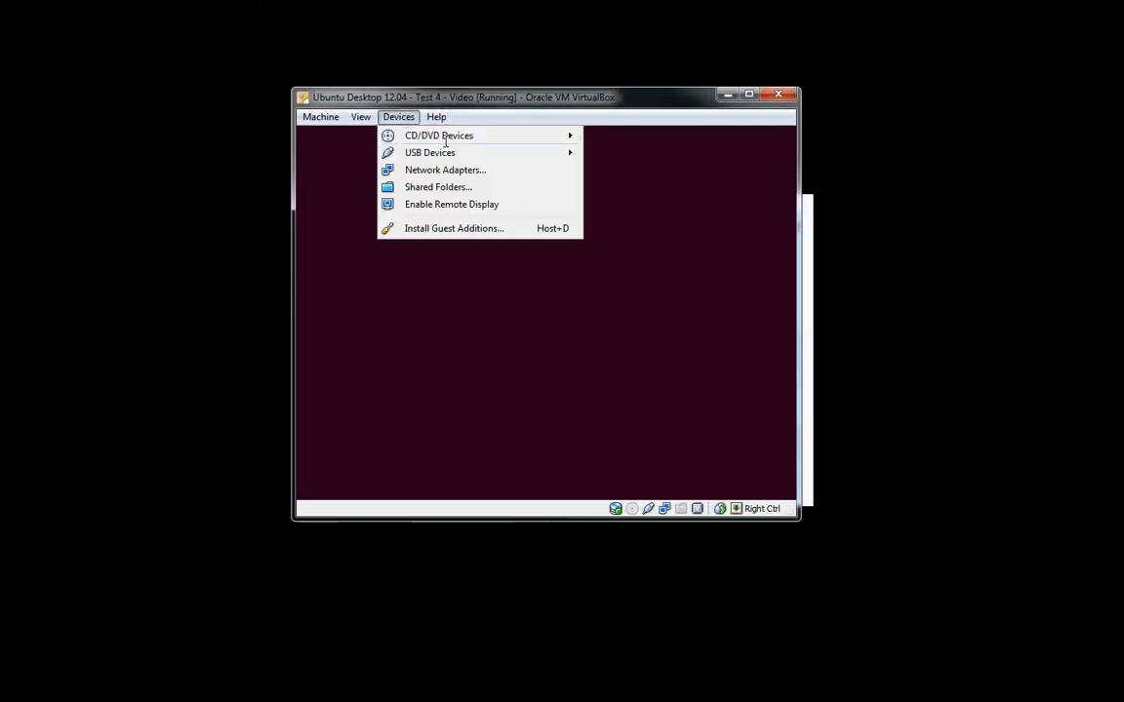
pyautogui.moveTo(421, 136)
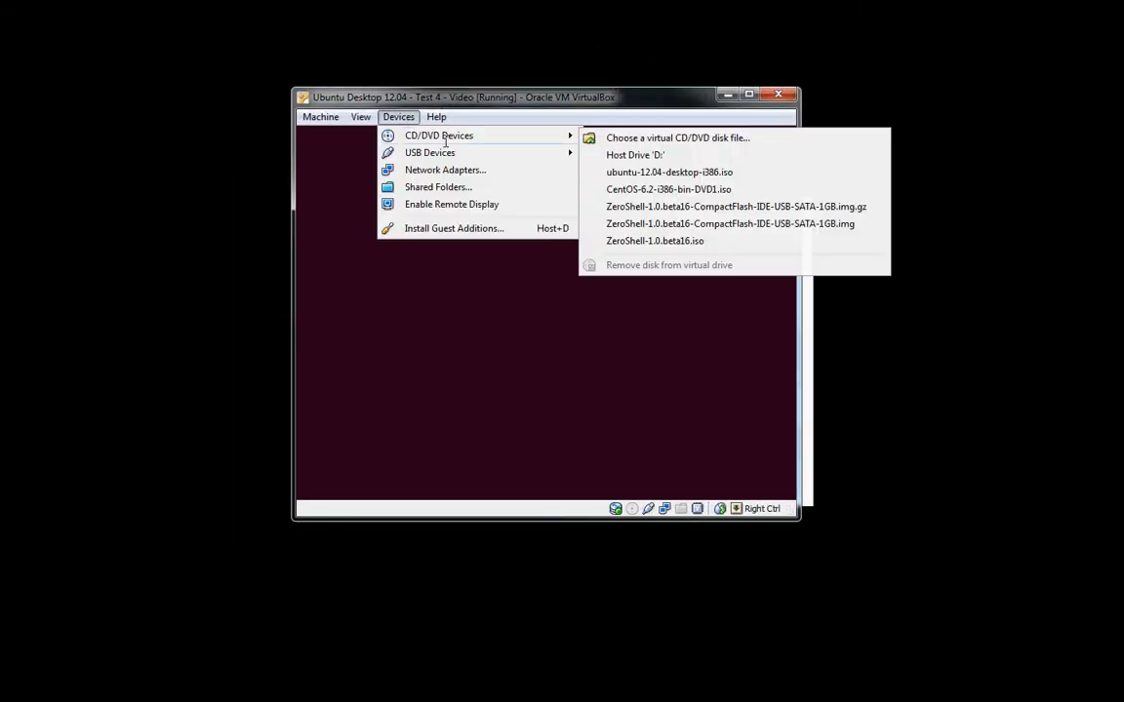
pyautogui.click(398, 117)
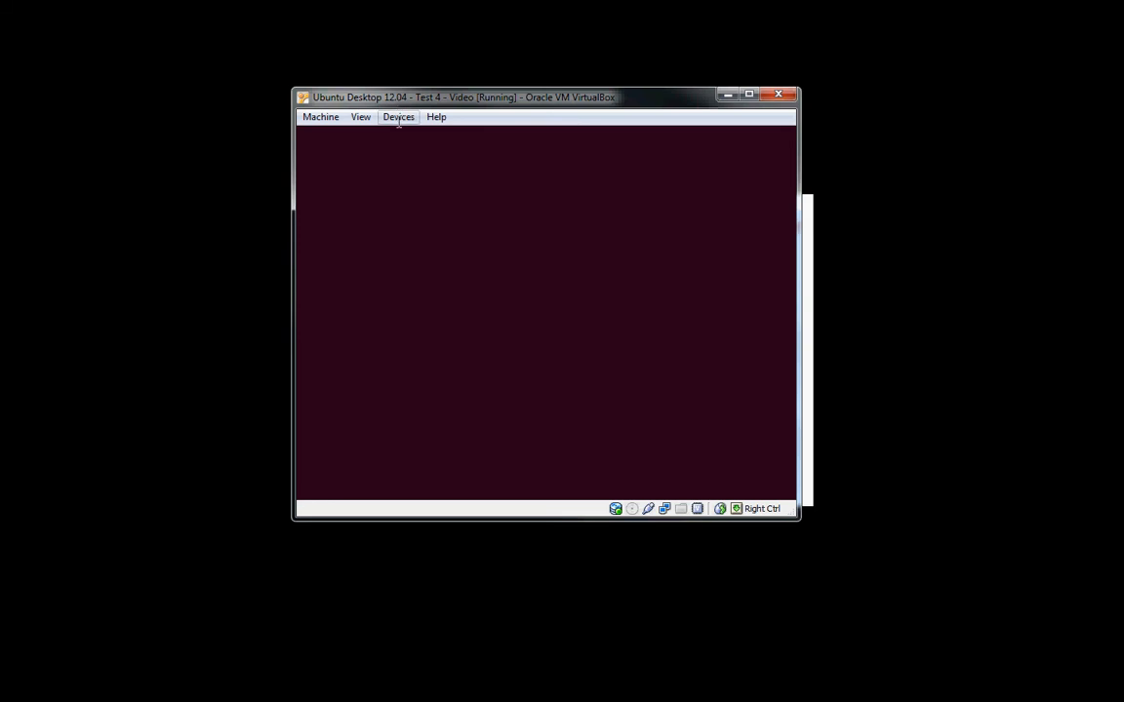
pyautogui.click(398, 117)
pyautogui.moveTo(432, 135)
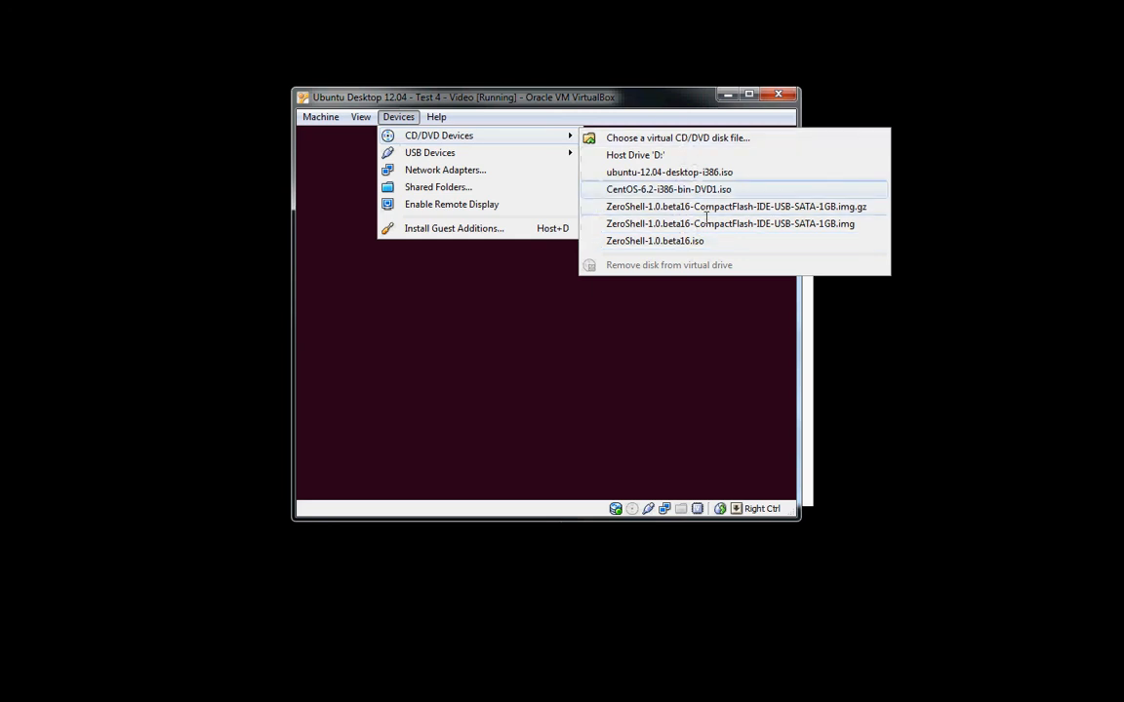
pyautogui.moveTo(488, 154)
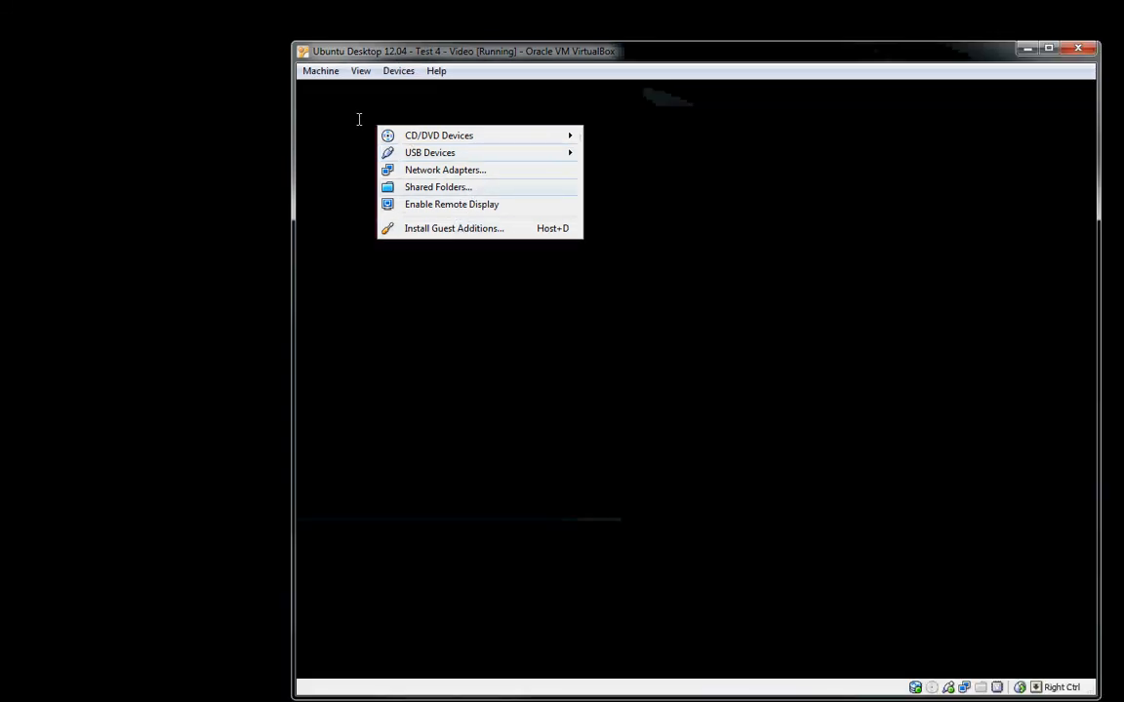
pyautogui.click(320, 71)
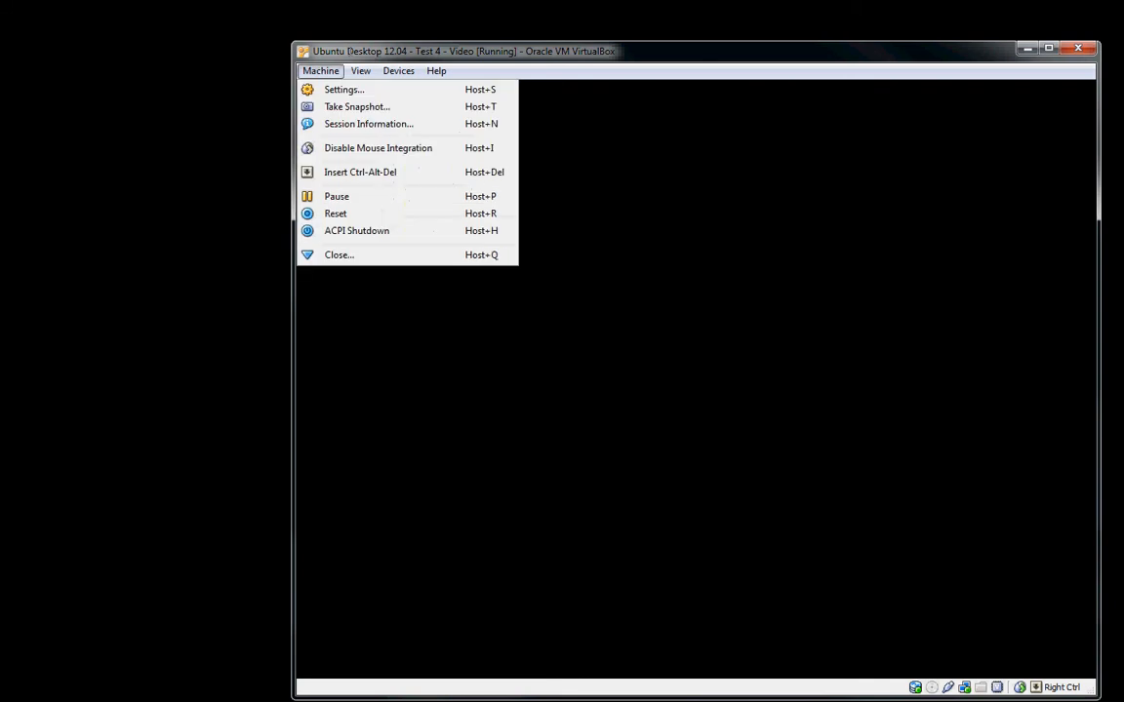
pyautogui.click(320, 71)
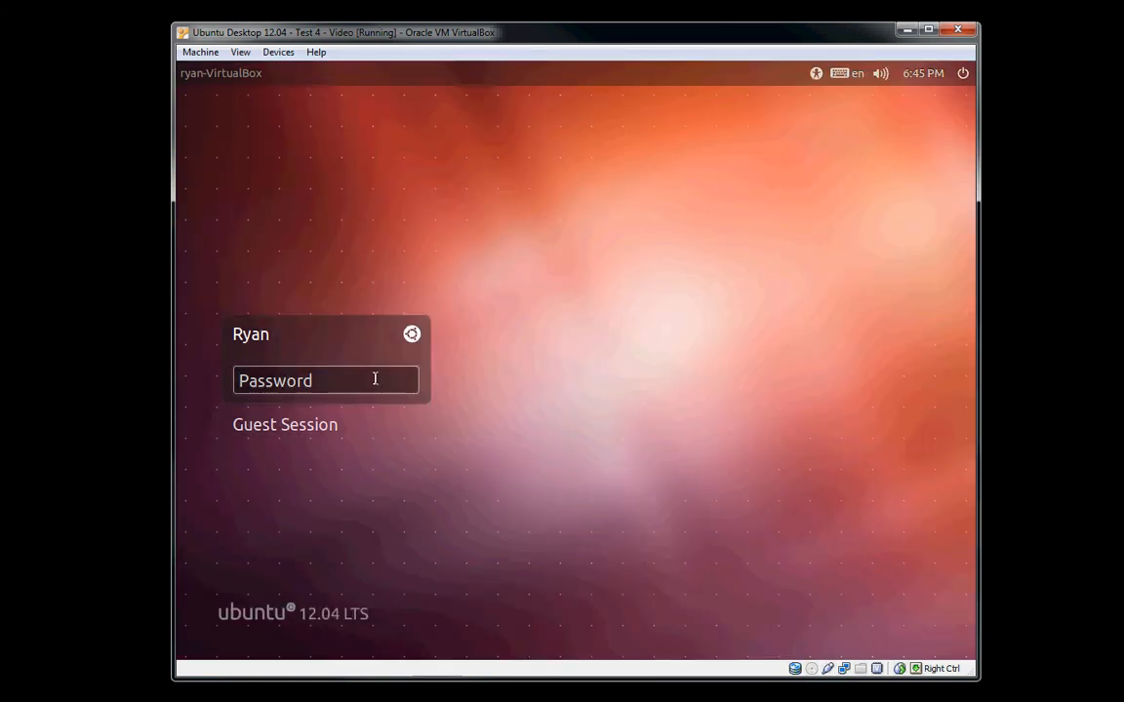
# Log in to the Ubuntu desktop by entering the account password.
pyautogui.write('•••••••')
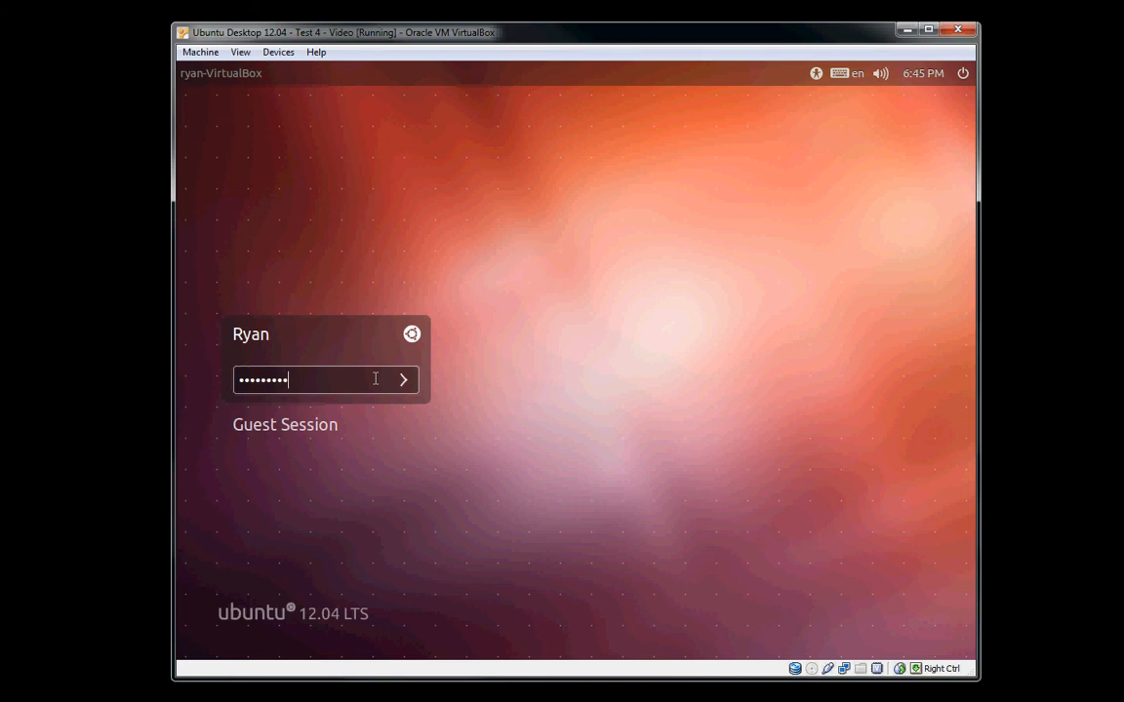
pyautogui.press('Return')
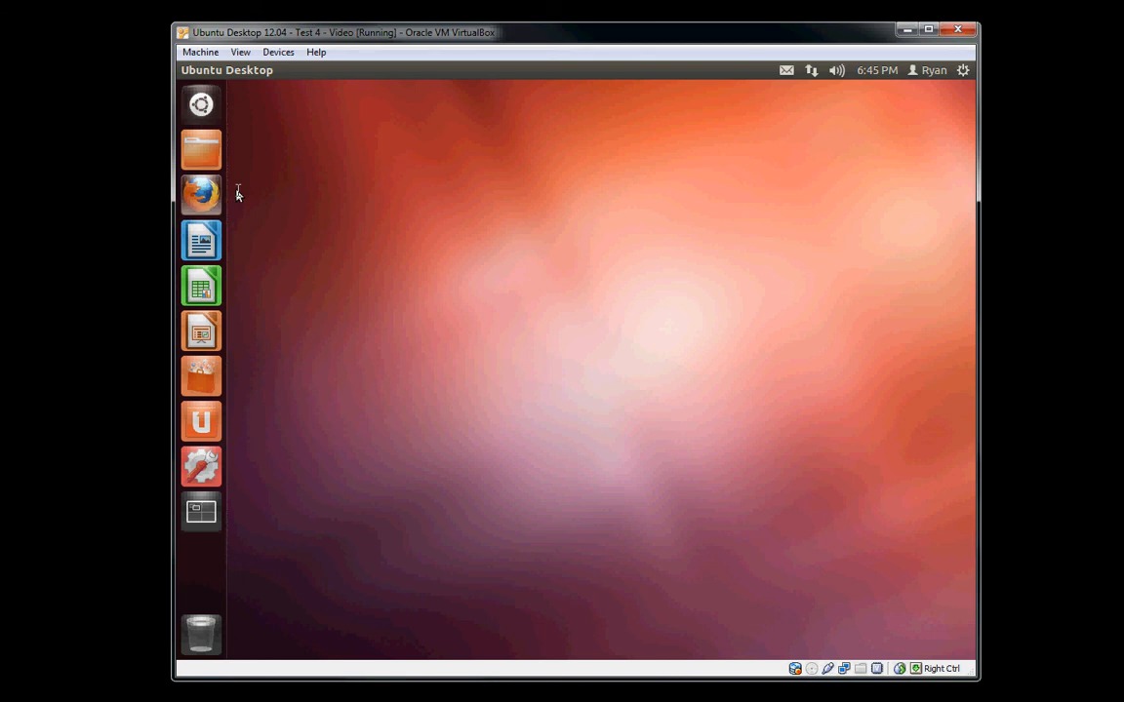
# Launch Firefox inside the virtual machine and load google.com to test the internet connection.
pyautogui.click(201, 192)
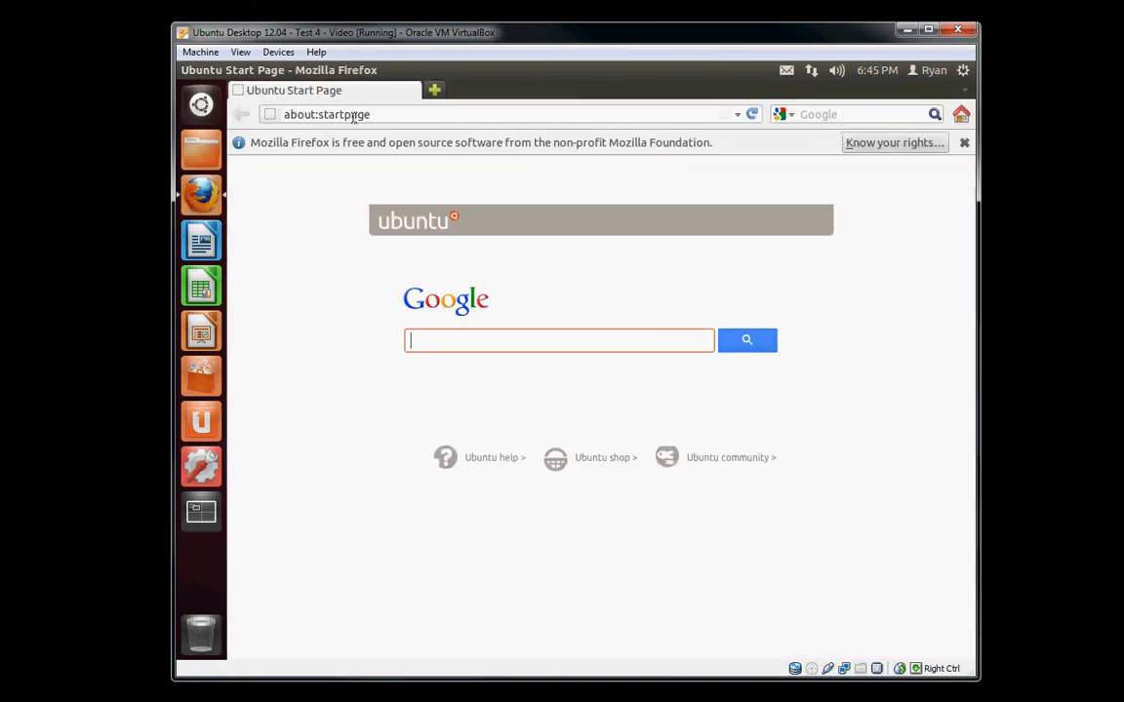
pyautogui.moveTo(390, 115); pyautogui.dragTo(256, 115)
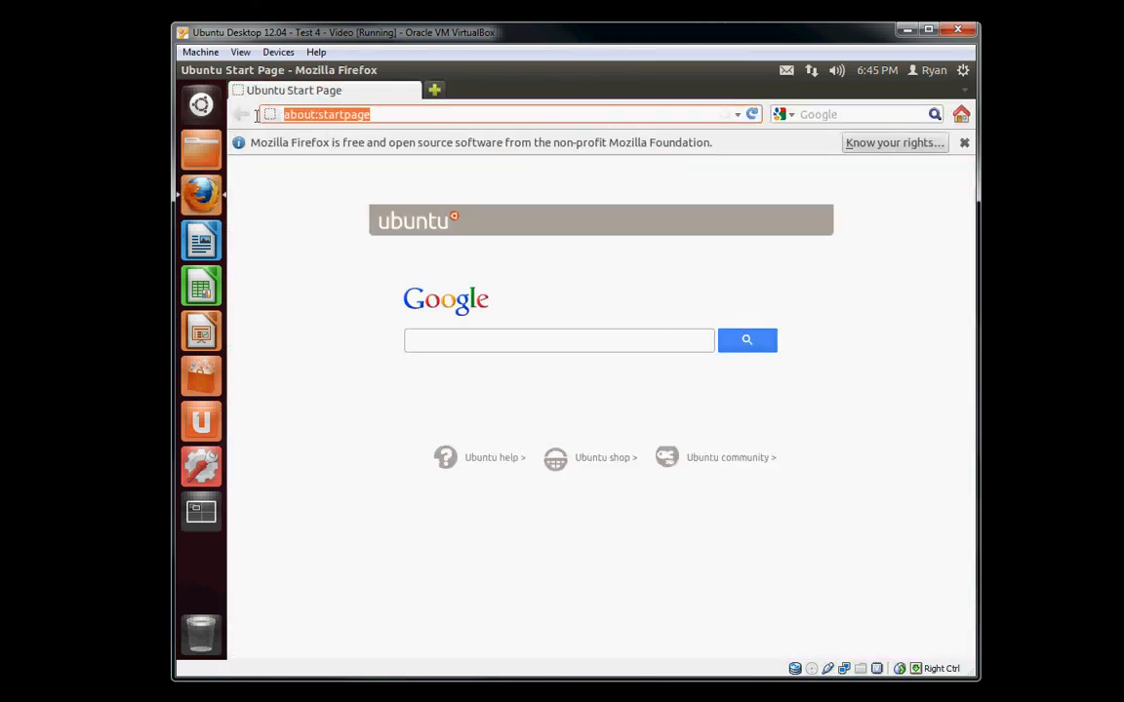
pyautogui.write('google.com')
pyautogui.press('Return')
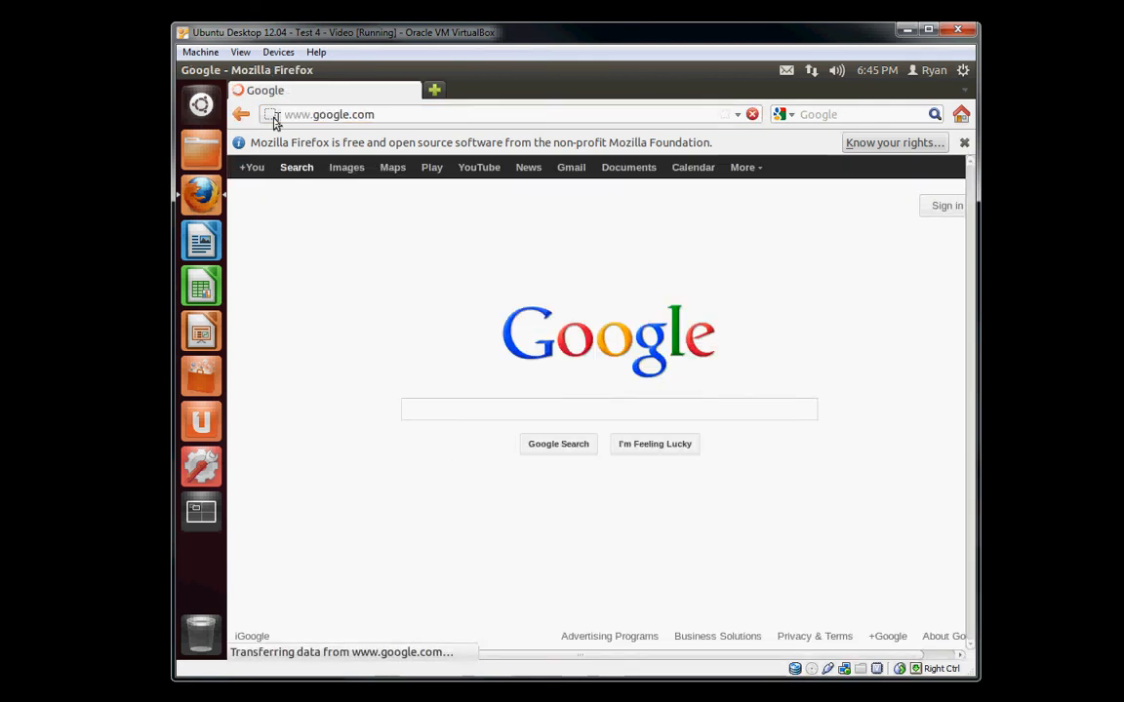
pyautogui.click(653, 109)
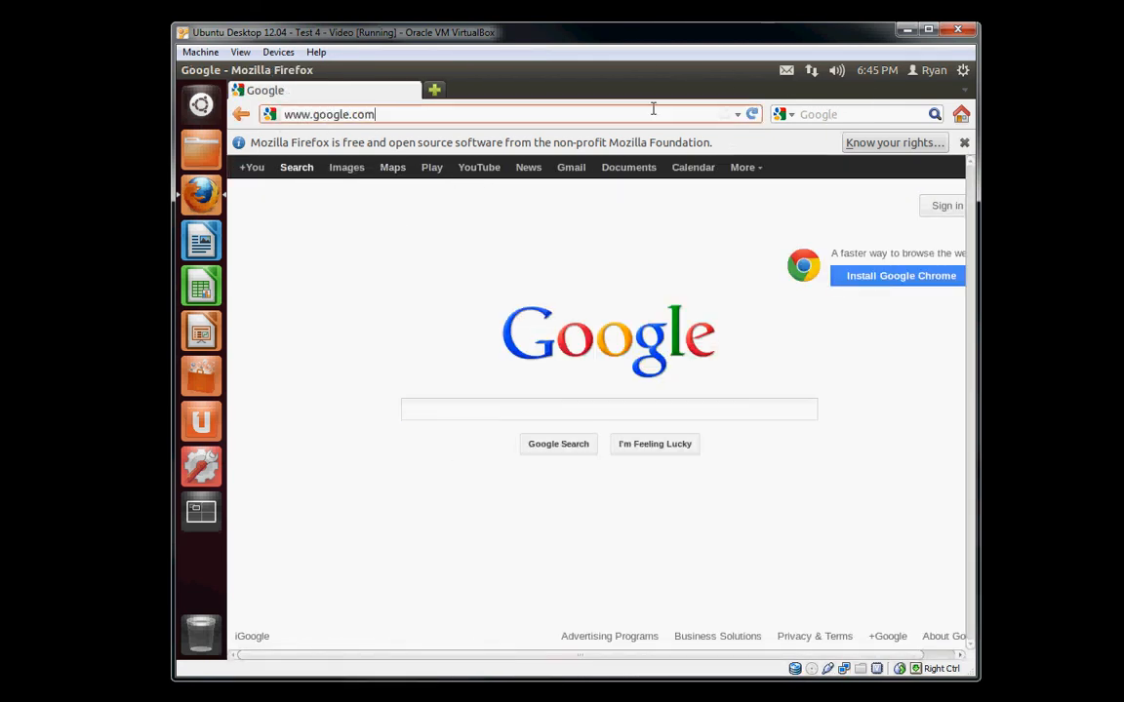
pyautogui.press('BackSpace')
pyautogui.press('BackSpace')
pyautogui.press('BackSpace')
pyautogui.press('BackSpace')
pyautogui.press('BackSpace')
pyautogui.press('BackSpace')
pyautogui.press('BackSpace')
pyautogui.press('BackSpace')
pyautogui.press('BackSpace')
pyautogui.press('BackSpace')
pyautogui.press('BackSpace')
pyautogui.press('BackSpace')
pyautogui.press('BackSpace')
pyautogui.press('BackSpace')
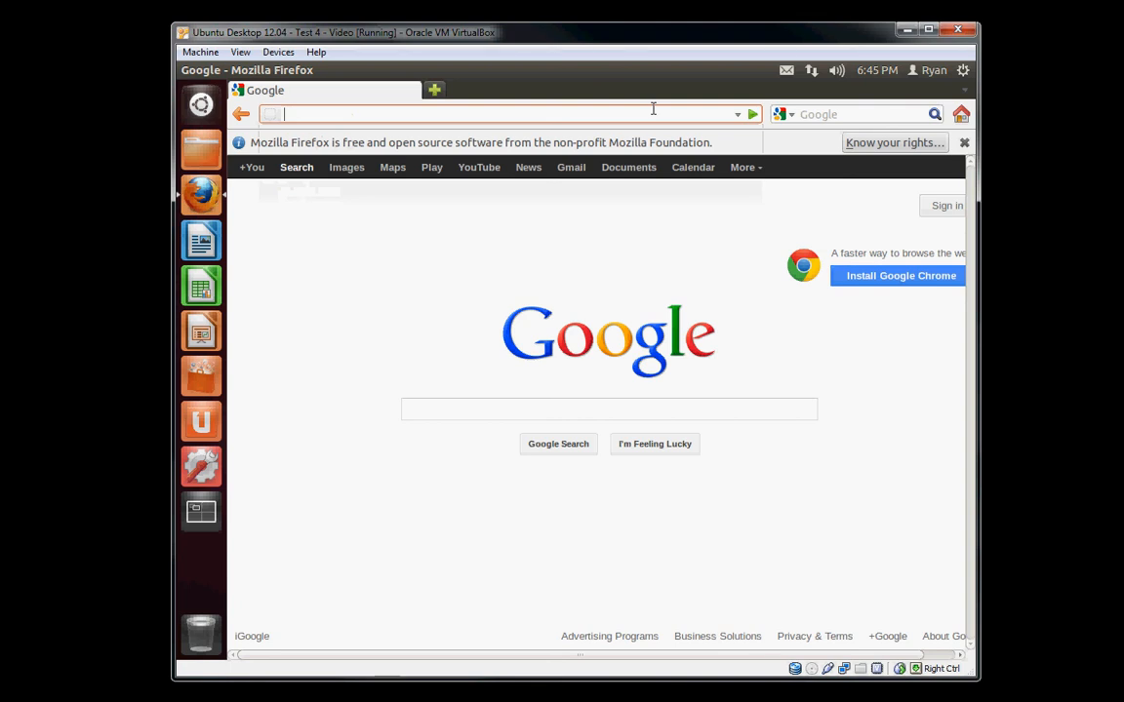
pyautogui.write('ww')
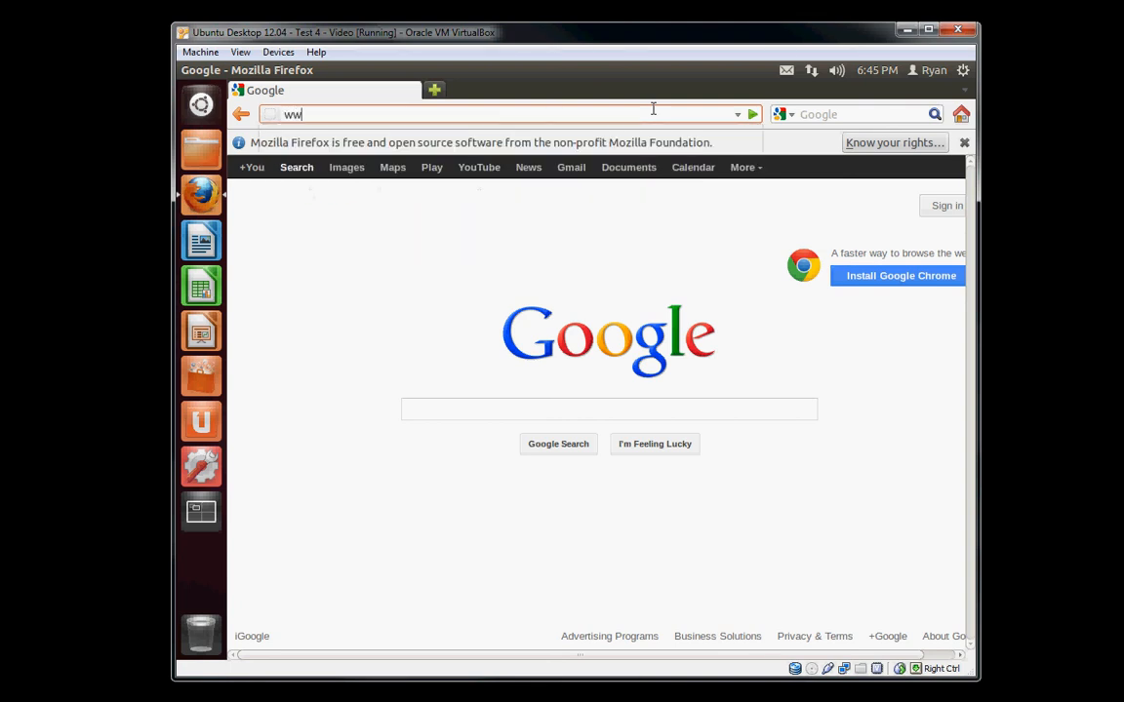
pyautogui.write('w.')
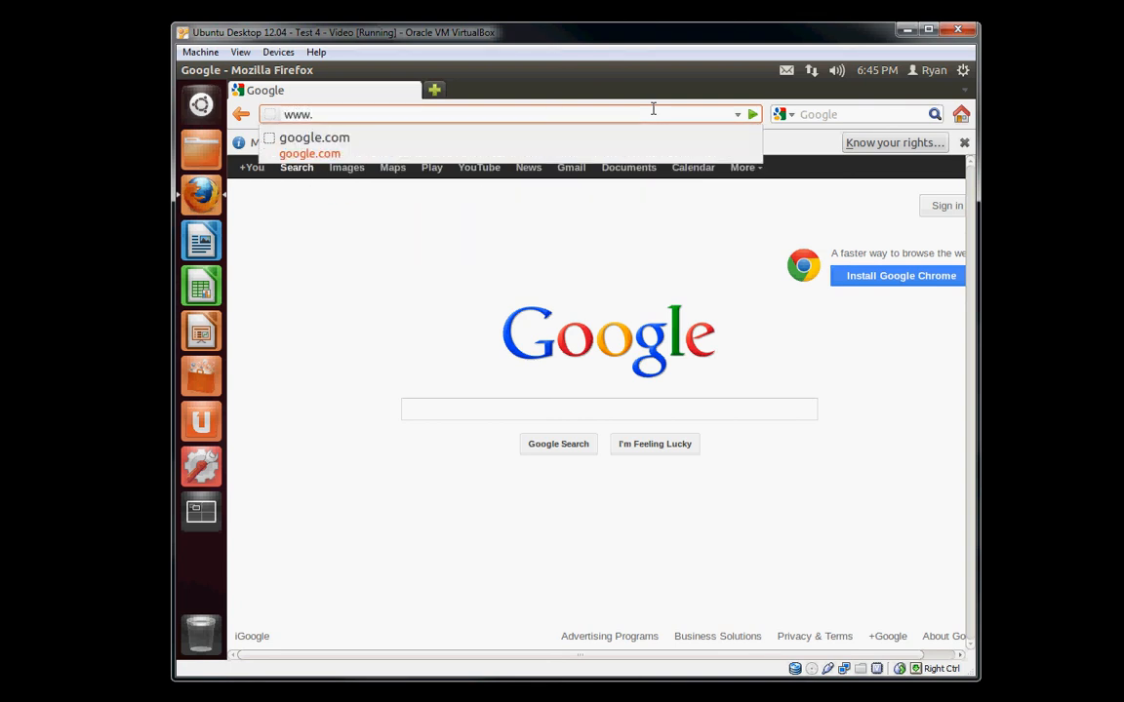
pyautogui.write('bing.com')
pyautogui.press('Return')
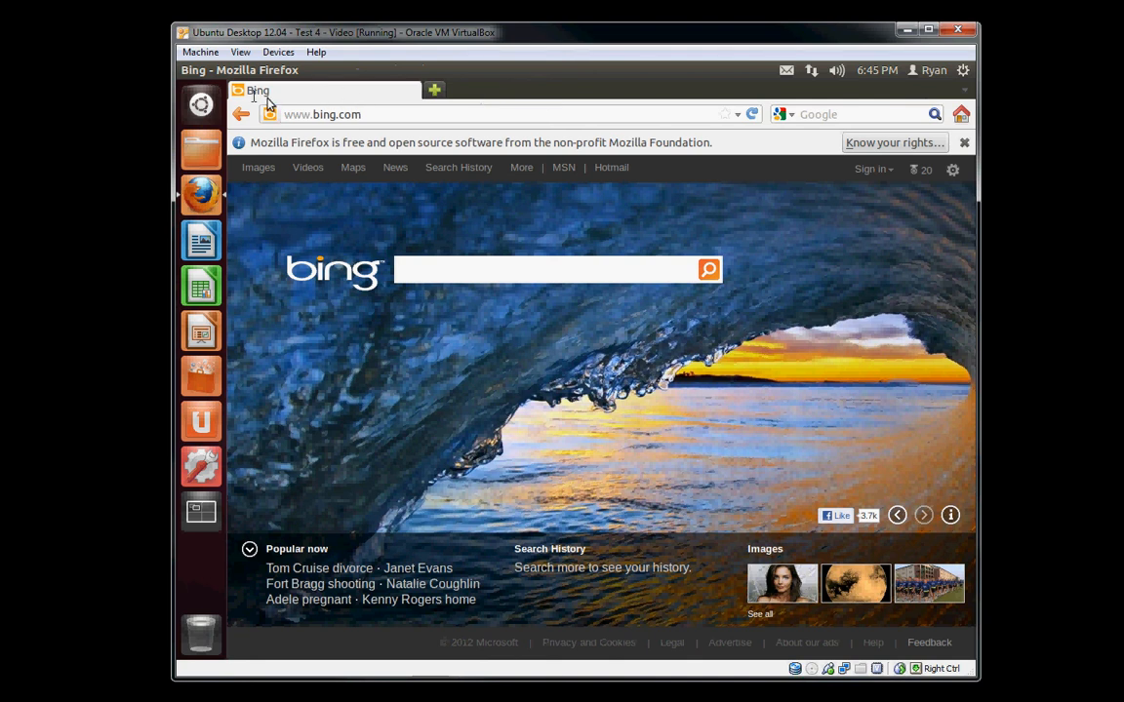
pyautogui.click(188, 70)
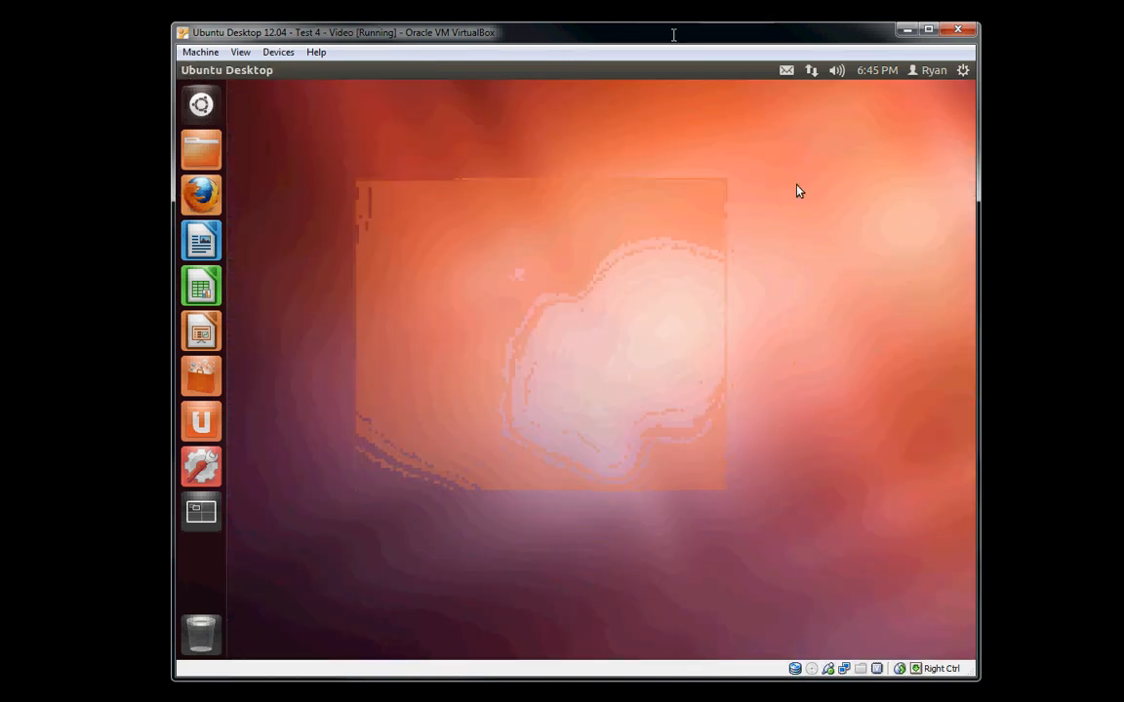
# Shut down the Ubuntu guest system from its desktop session and confirm the shutdown.
pyautogui.click(963, 70)
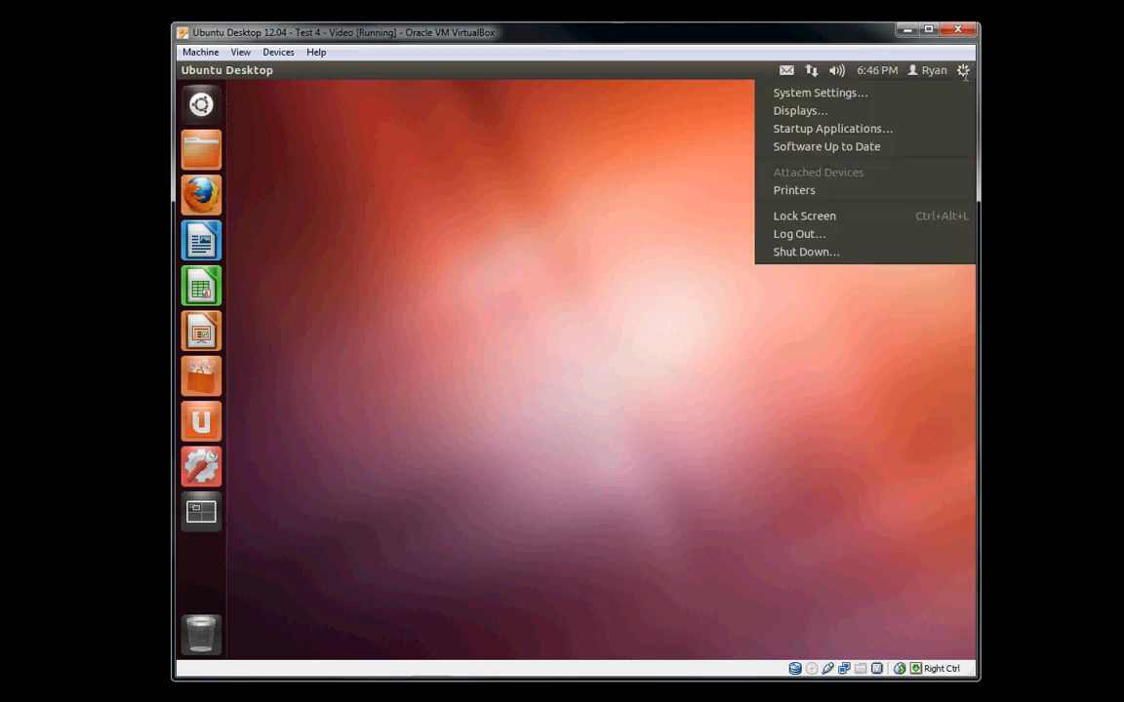
pyautogui.click(870, 253)
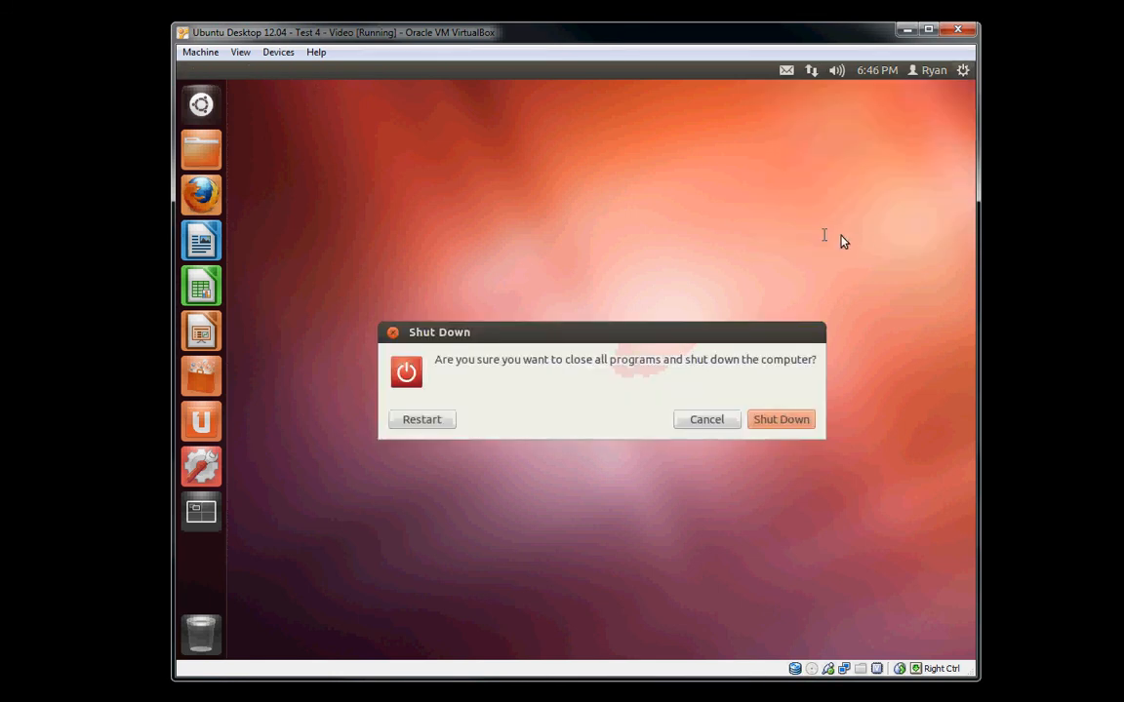
pyautogui.click(782, 415)
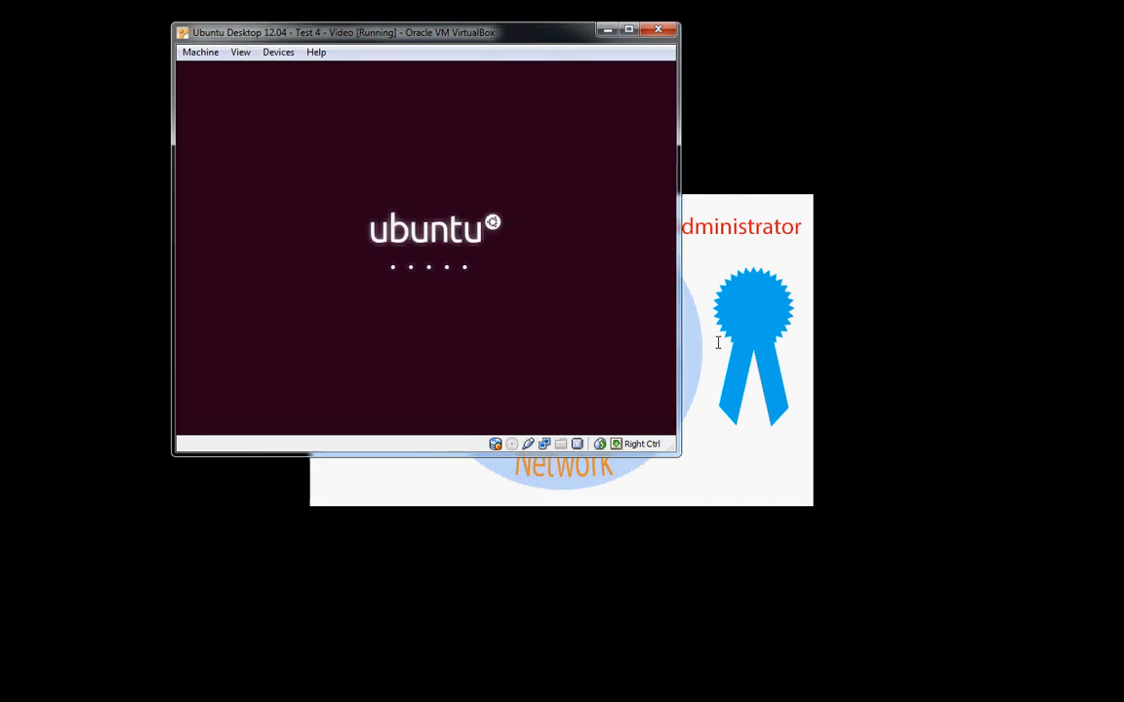